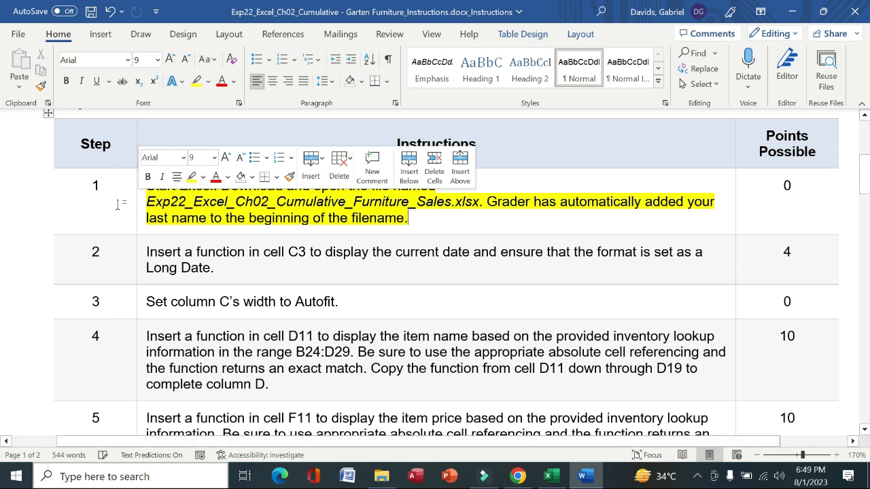
Read the step 1 instruction, switch to the Excel workbook and look over the Sales worksheet down to the SKU and statistics tables.
left_click(117, 204)
left_click_drag(150, 188, 398, 223)
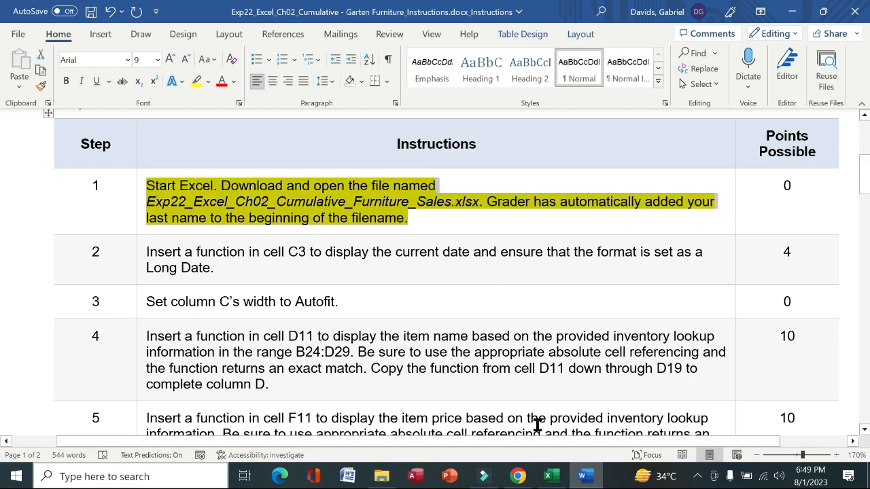
left_click(548, 475)
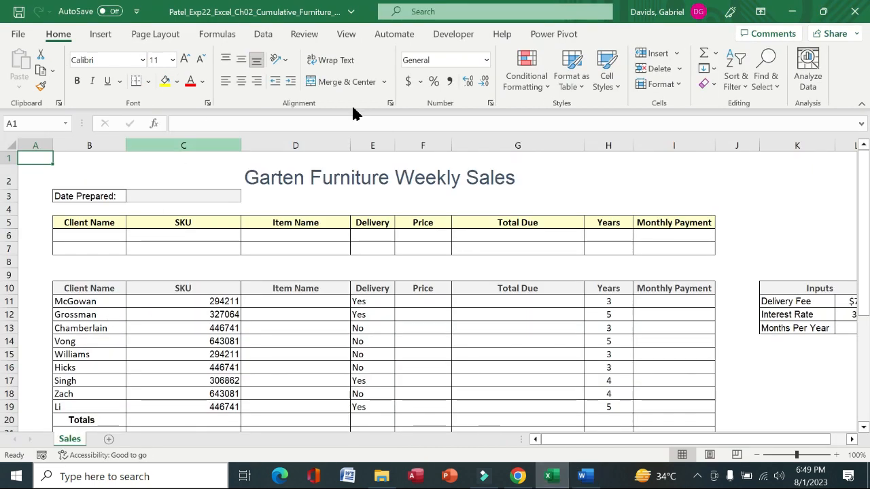
left_click_drag(863, 226, 863, 225)
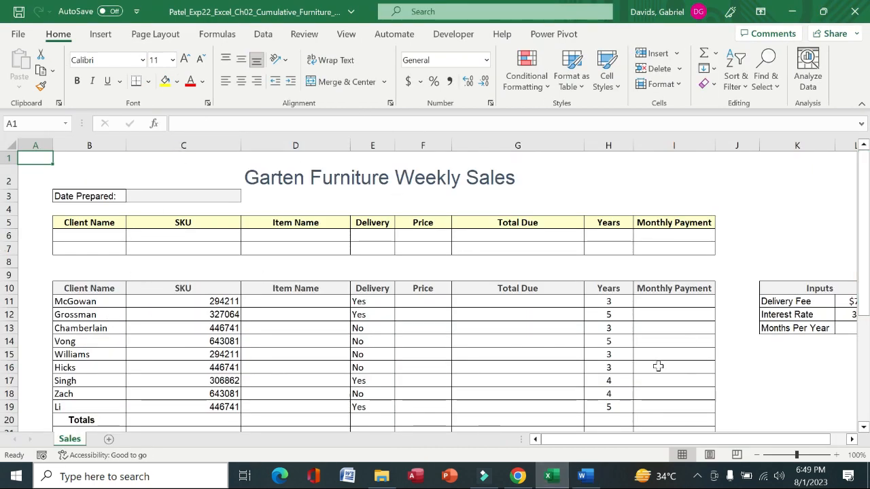
left_click_drag(591, 440, 563, 449)
left_click_drag(863, 228, 867, 401)
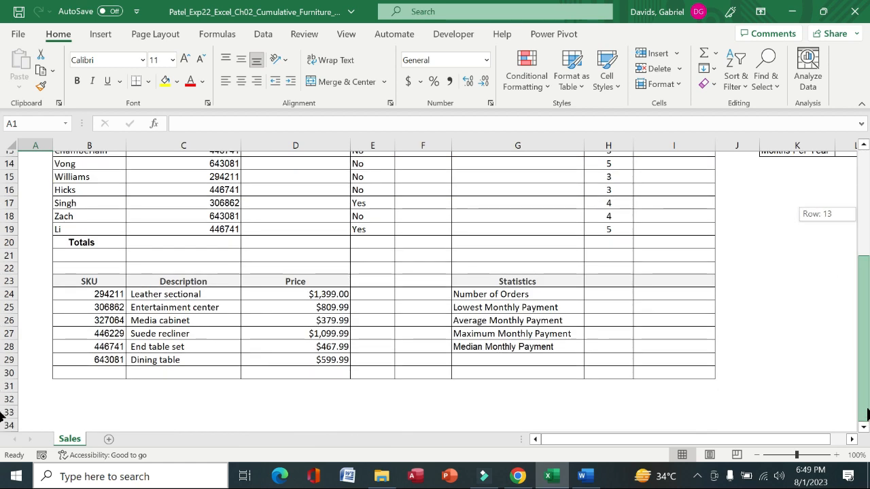
left_click_drag(2, 416, 3, 216)
left_click_drag(824, 119, 824, 119)
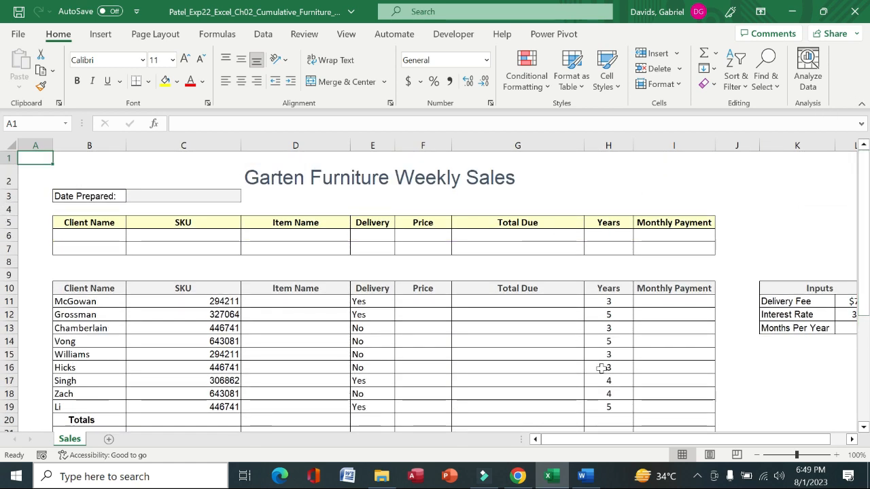
Switch to the Word instructions and remove the highlighting from the step 1 instruction.
left_click(586, 475)
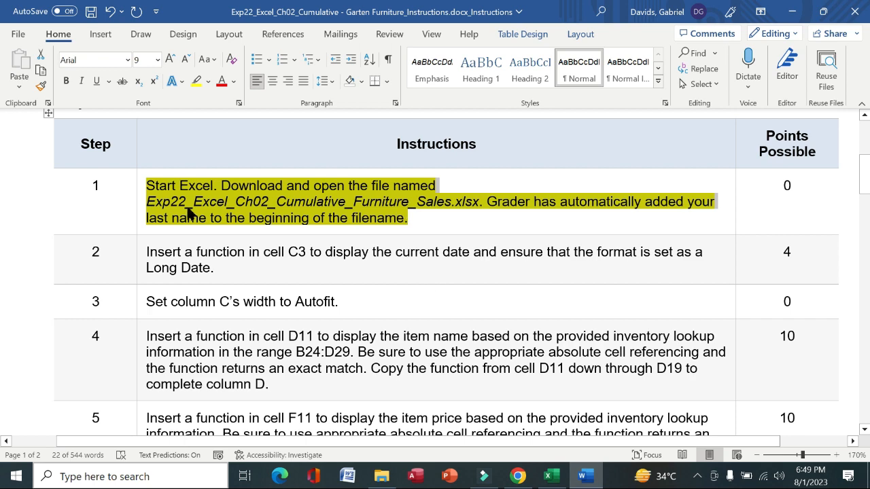
left_click(139, 197)
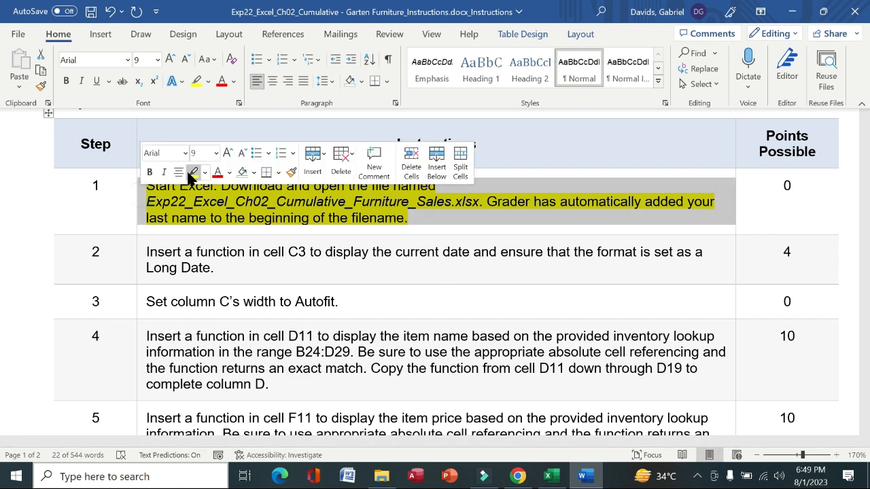
left_click(161, 231)
Bold the step 2 instruction about cell C3 and highlight it in yellow.
left_click(139, 255)
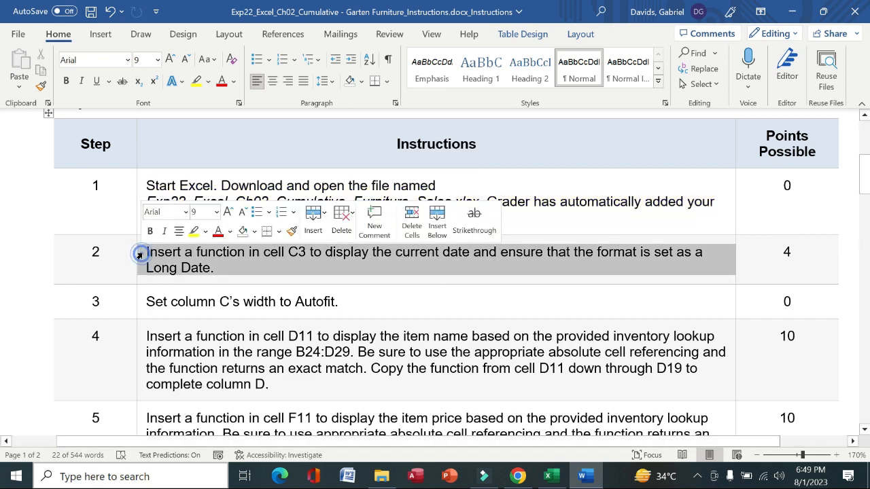
left_click(150, 231)
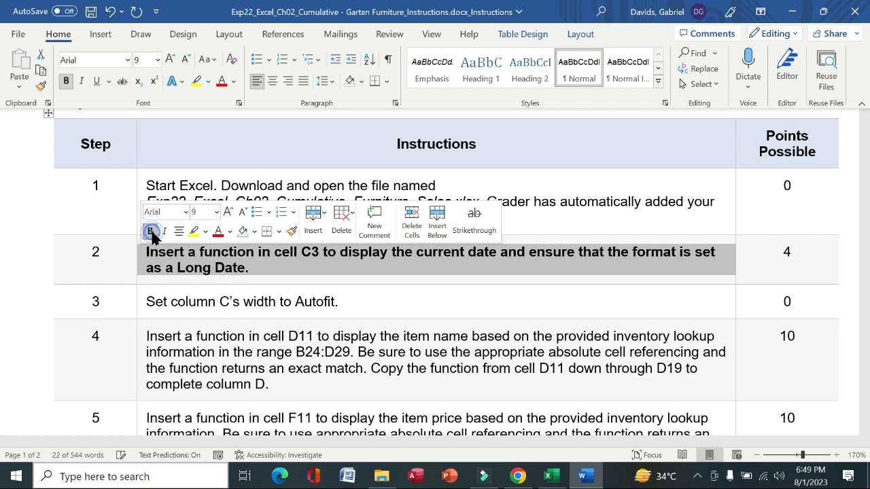
left_click(196, 233)
left_click(126, 256)
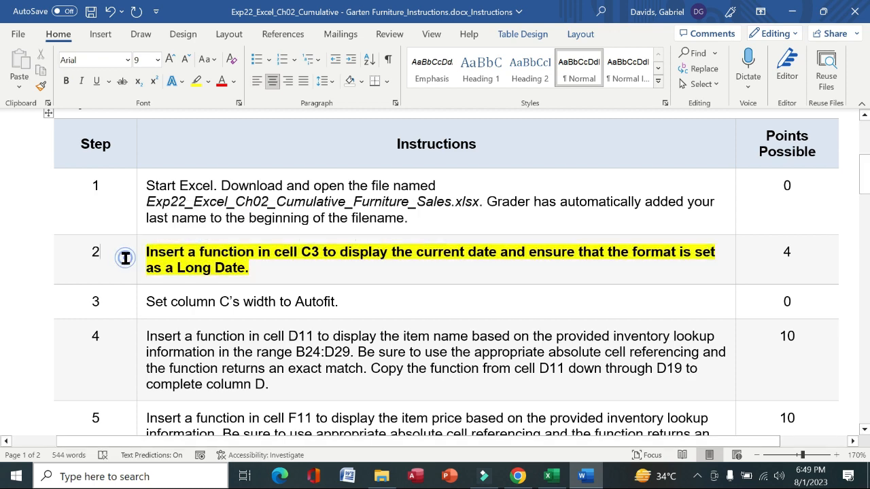
left_click_drag(147, 254, 497, 252)
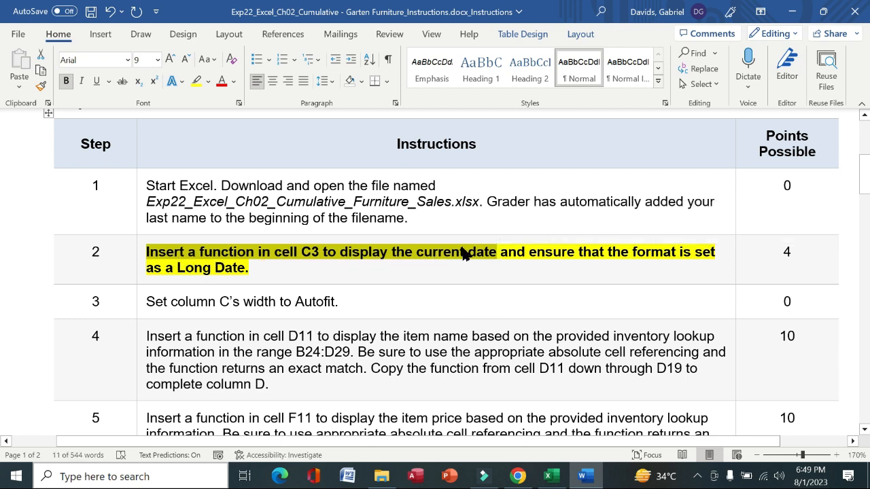
Switch to the Excel workbook and enter the TODAY function in cell C3 beside Date Prepared.
left_click(548, 476)
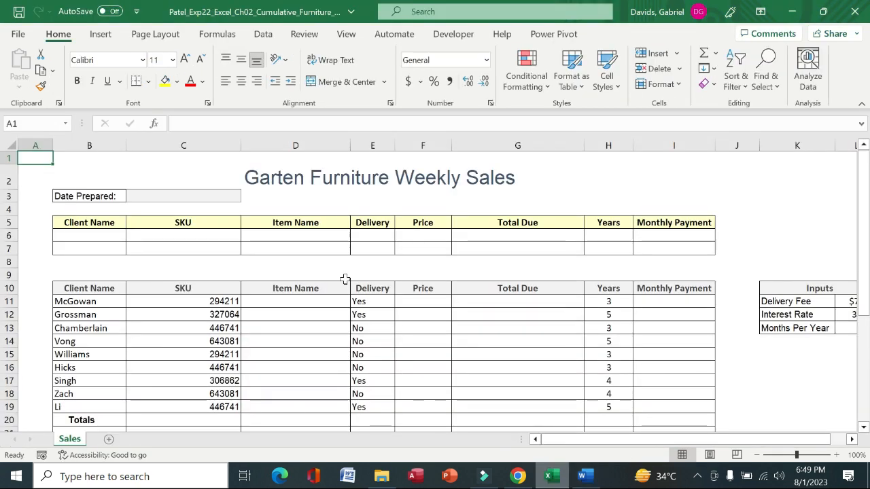
left_click(175, 194)
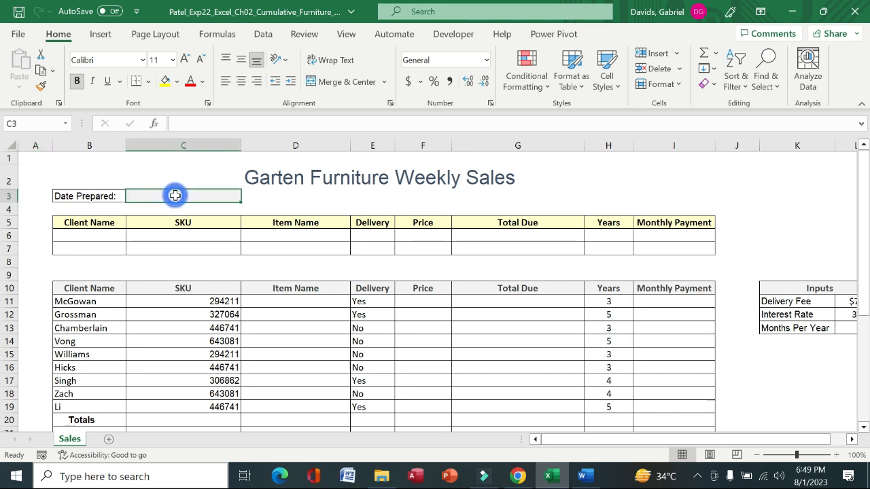
type("=toda")
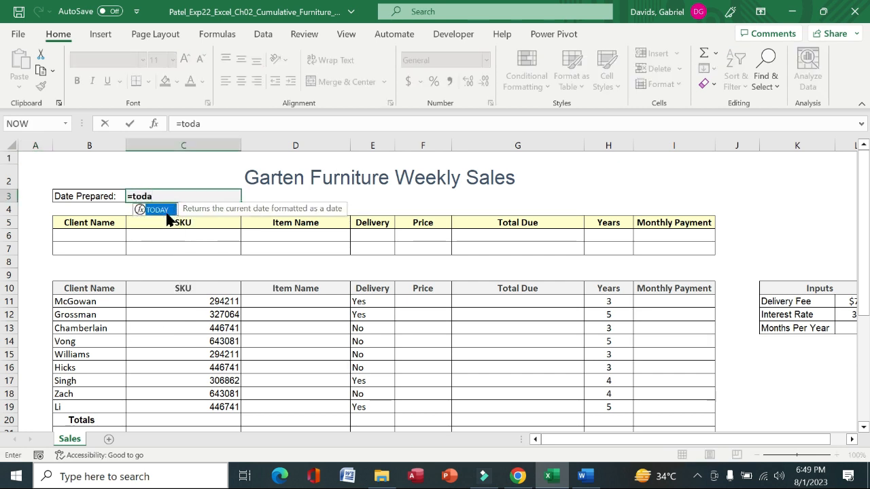
double_click(166, 210)
key("Return")
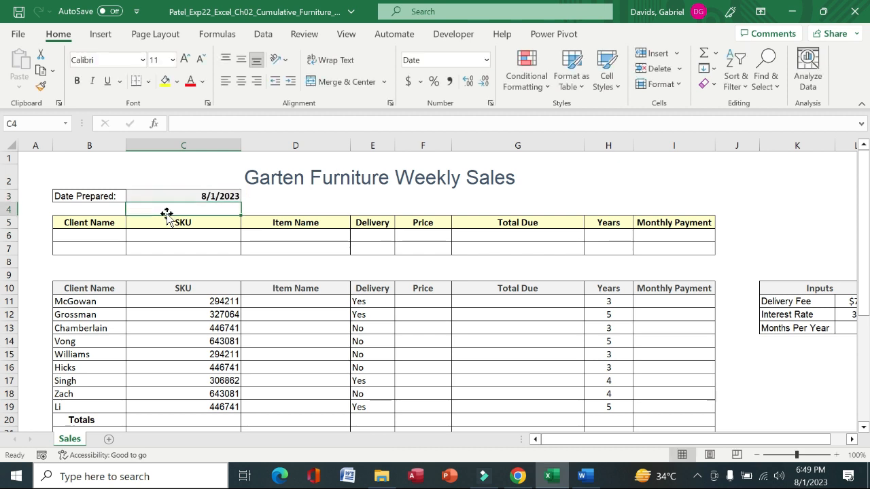
Check the date format requirement in the Word instructions, and apply the Long Date format to cell C3 in Excel.
left_click(205, 198)
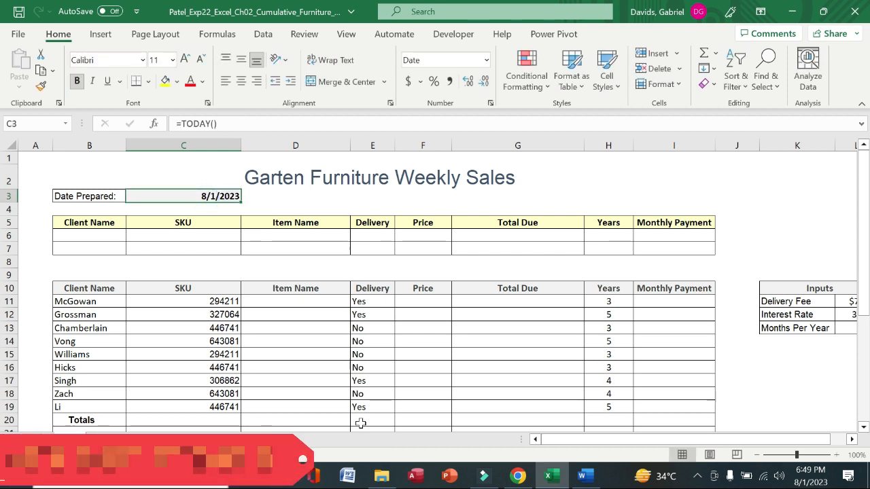
left_click(585, 479)
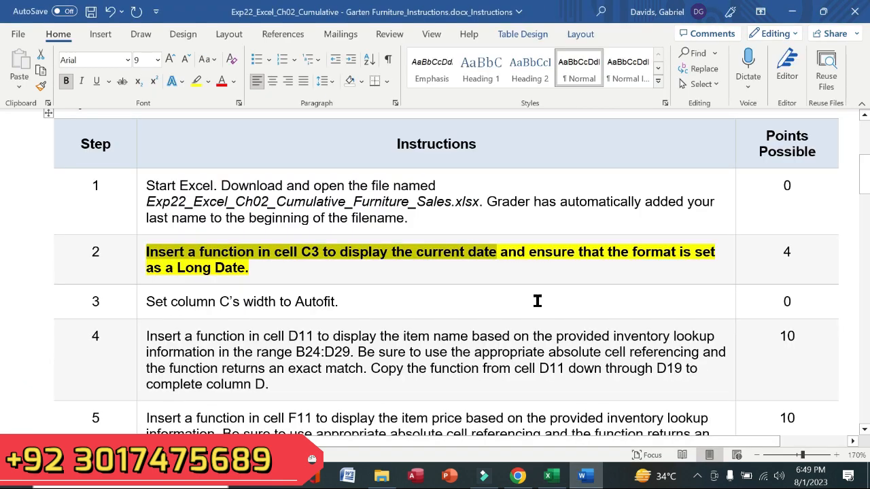
left_click_drag(507, 254, 693, 268)
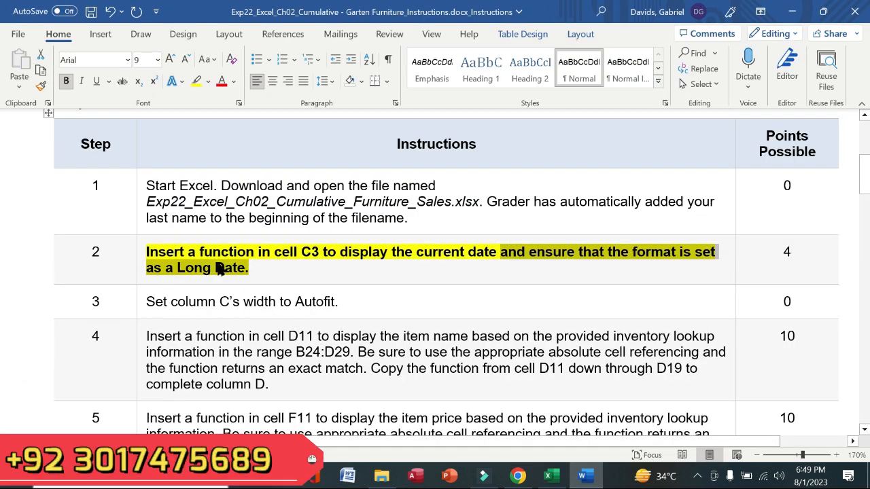
left_click(548, 477)
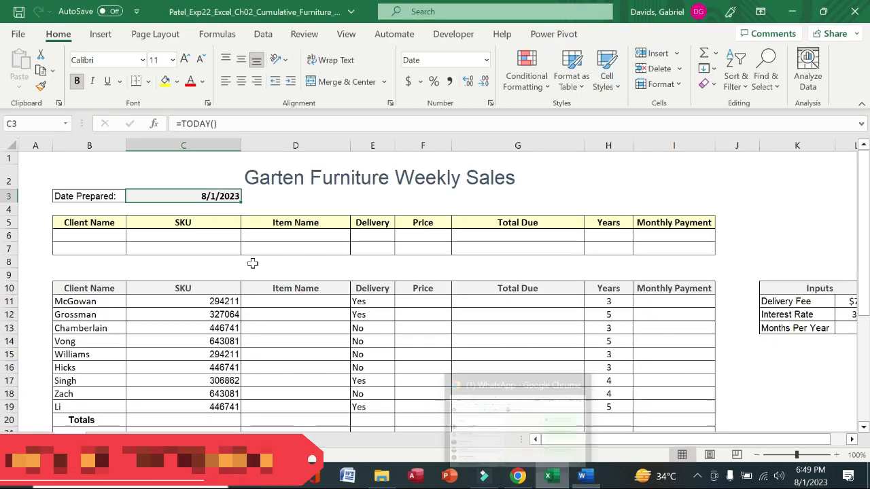
left_click(487, 61)
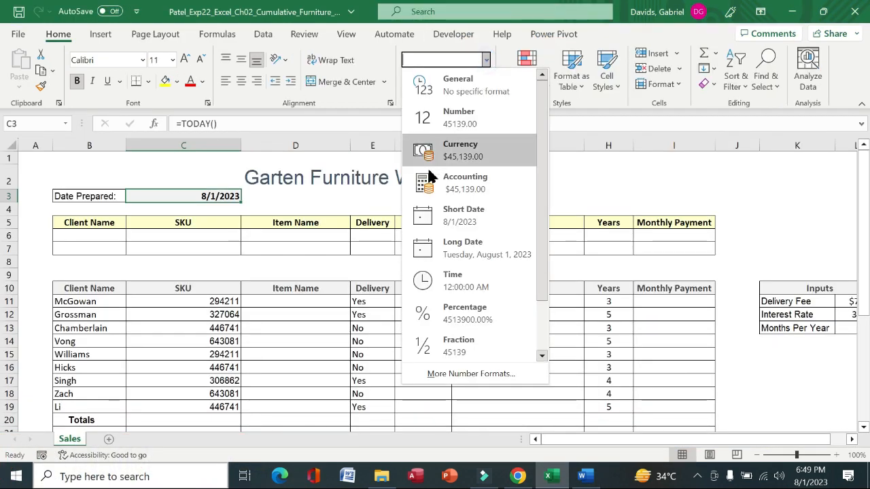
left_click(461, 251)
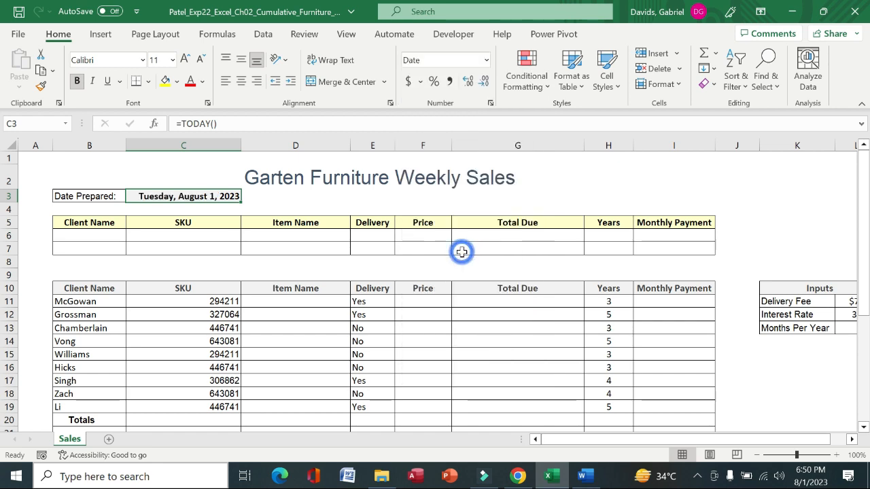
Switch to the Word instructions and remove the bold and highlighting from the step 2 instruction.
left_click(584, 476)
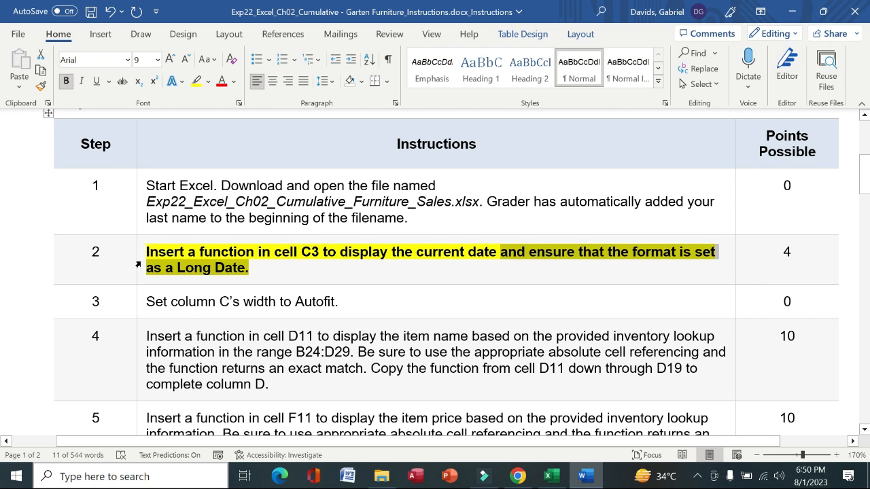
left_click(138, 265)
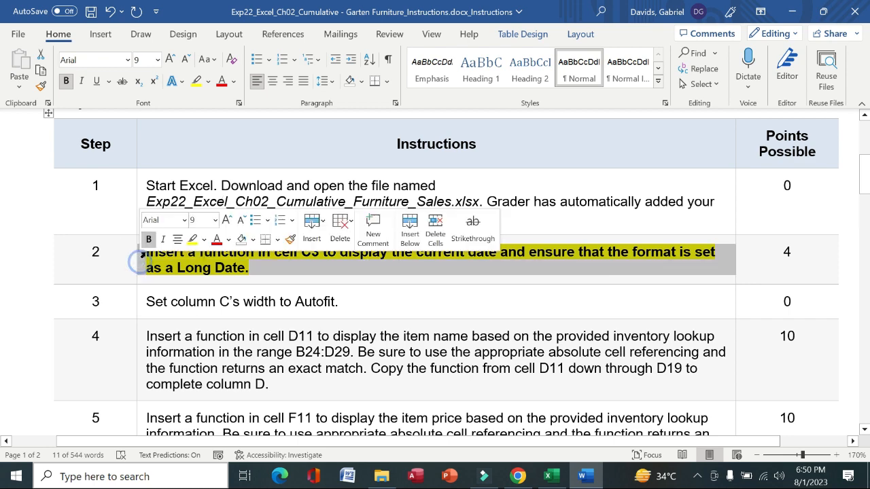
left_click(192, 240)
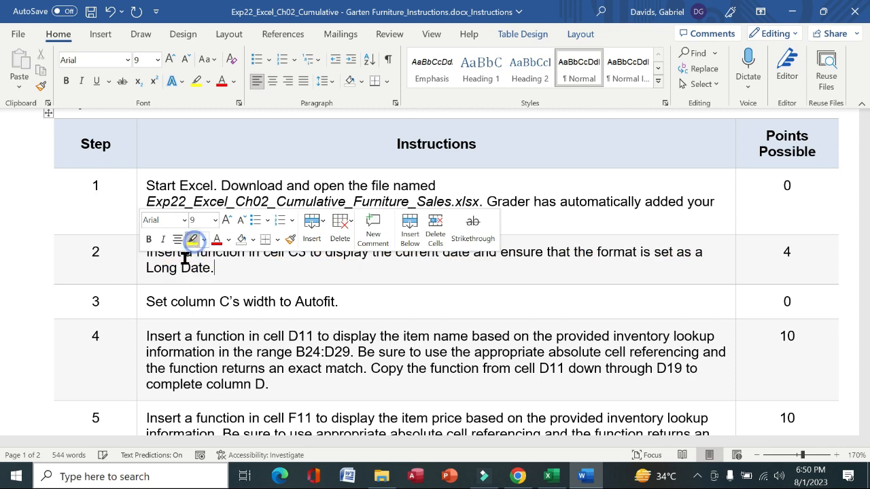
Bold the step 3 instruction about column C's width and highlight it in yellow.
left_click(138, 308)
left_click(150, 284)
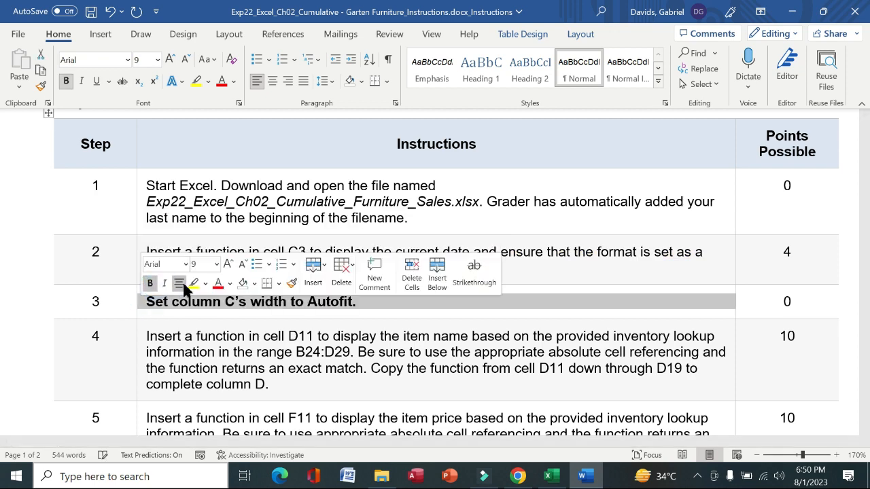
left_click(193, 283)
key("Right")
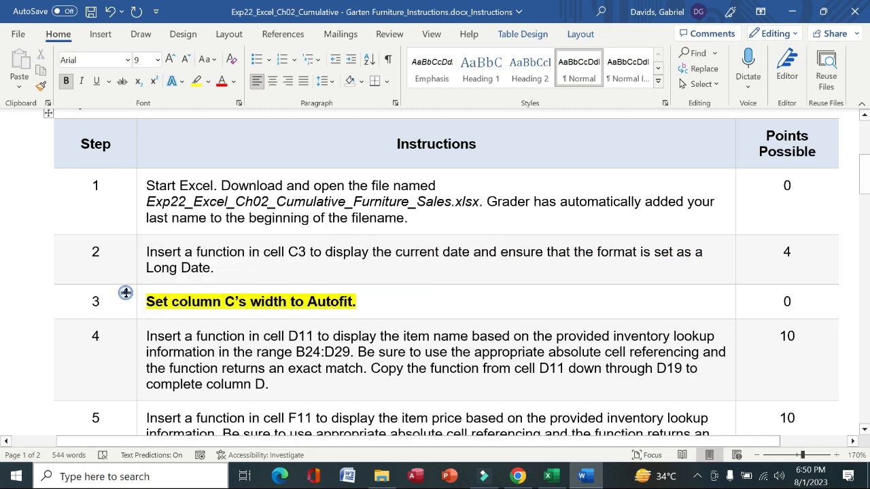
left_click_drag(148, 302, 370, 301)
Switch to the Excel workbook and AutoFit the width of column C.
left_click(548, 476)
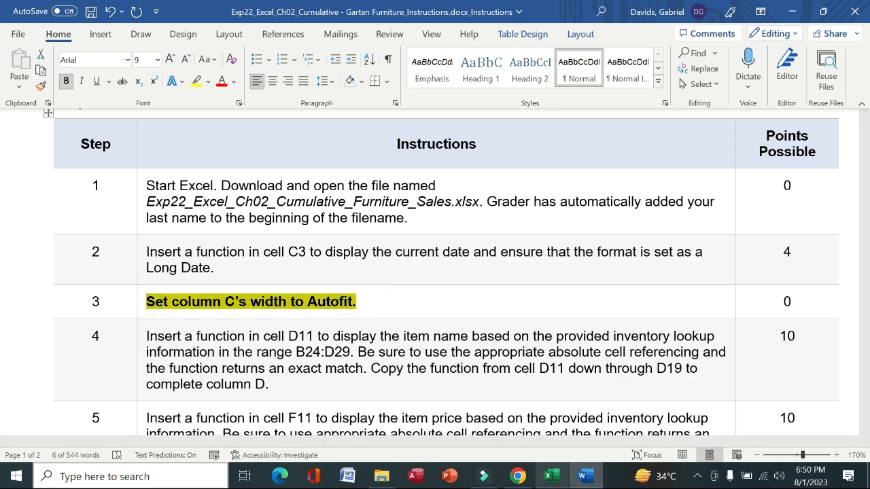
left_click(581, 476)
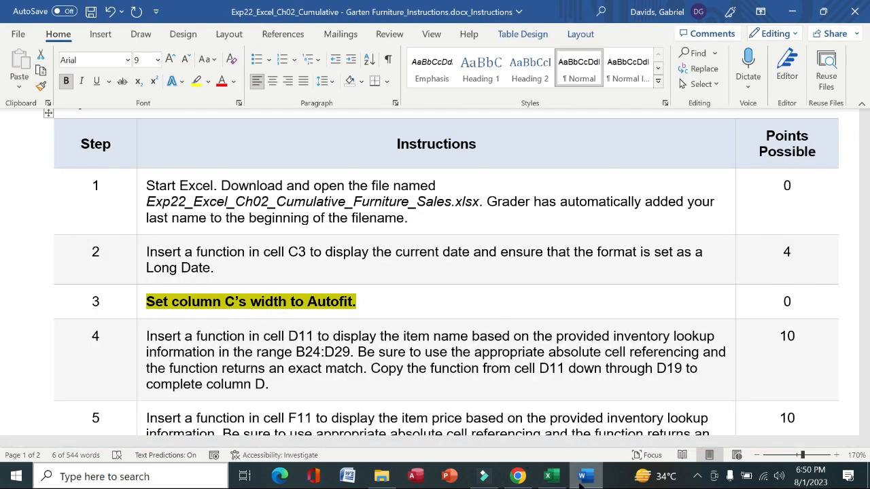
left_click(551, 477)
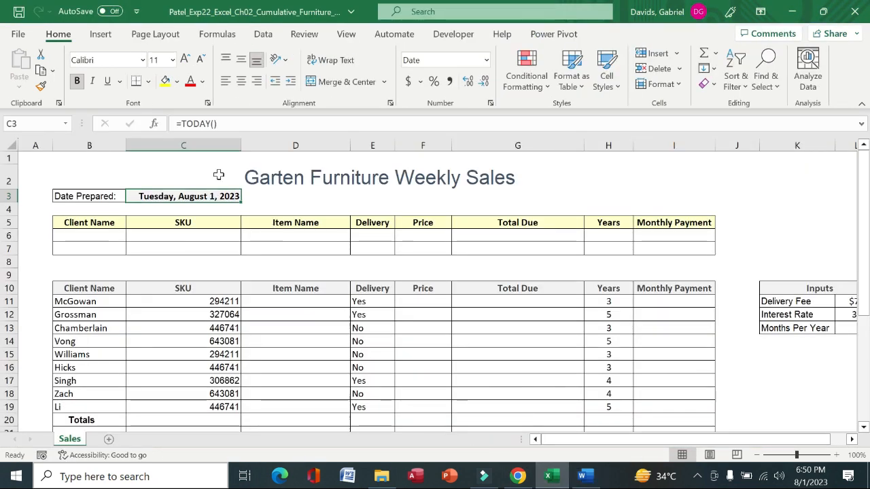
left_click(229, 146)
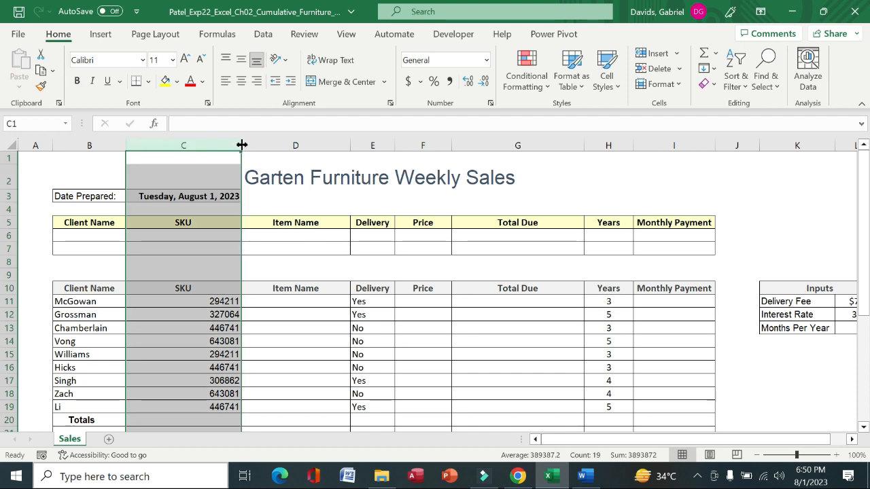
double_click(241, 146)
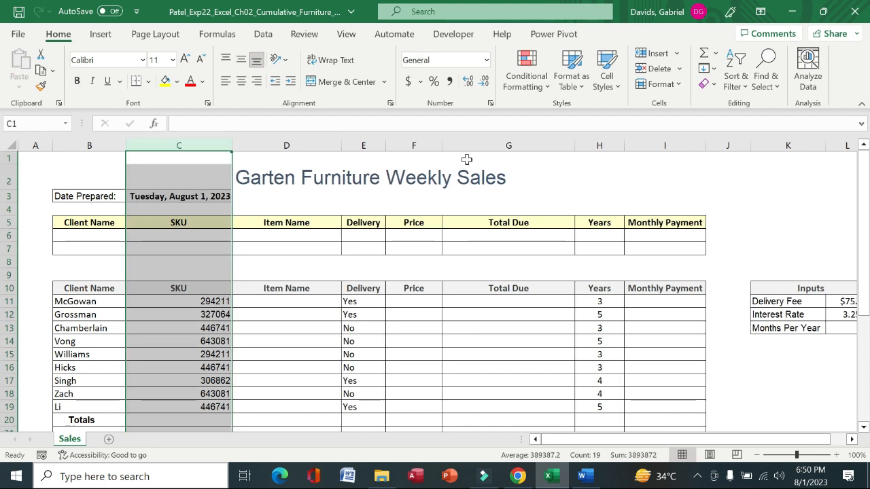
left_click(683, 87)
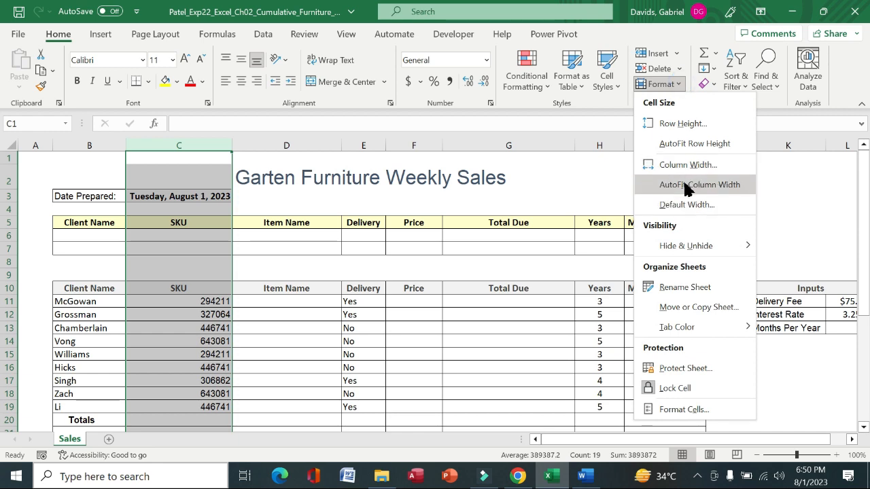
Switch to the Word instructions and remove the bold and highlighting from the step 3 instruction.
left_click(584, 477)
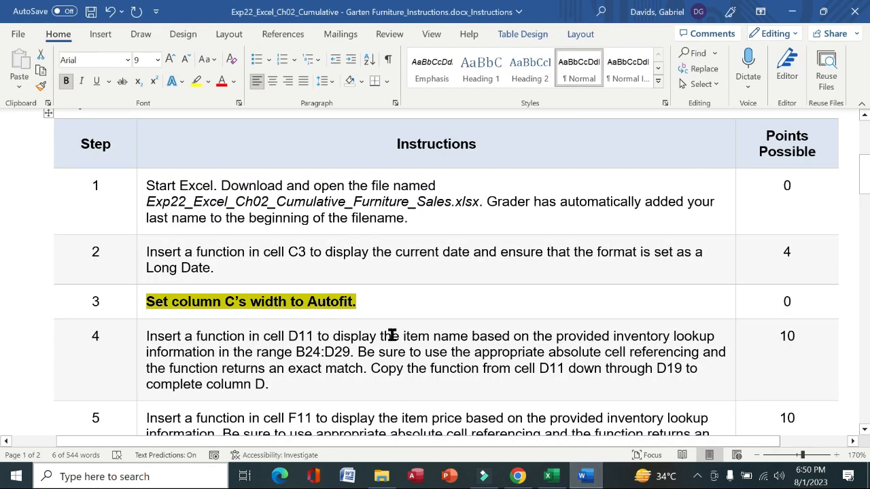
left_click(139, 305)
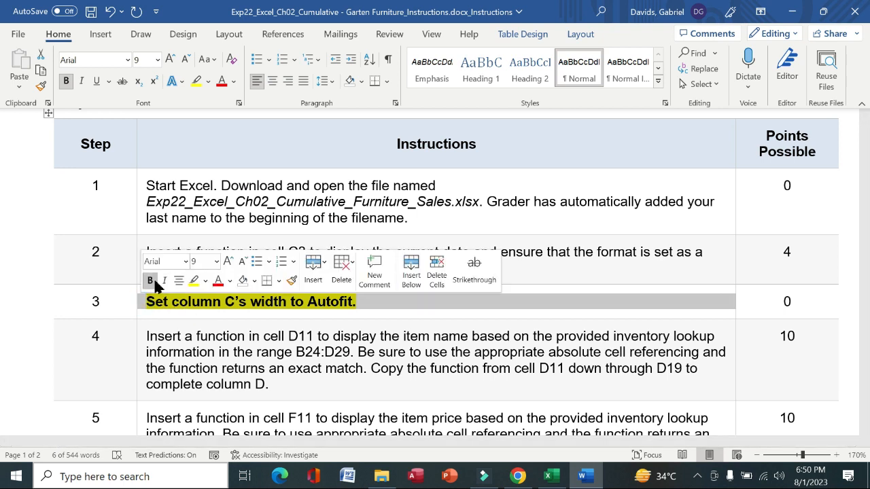
left_click(151, 281)
key("Right")
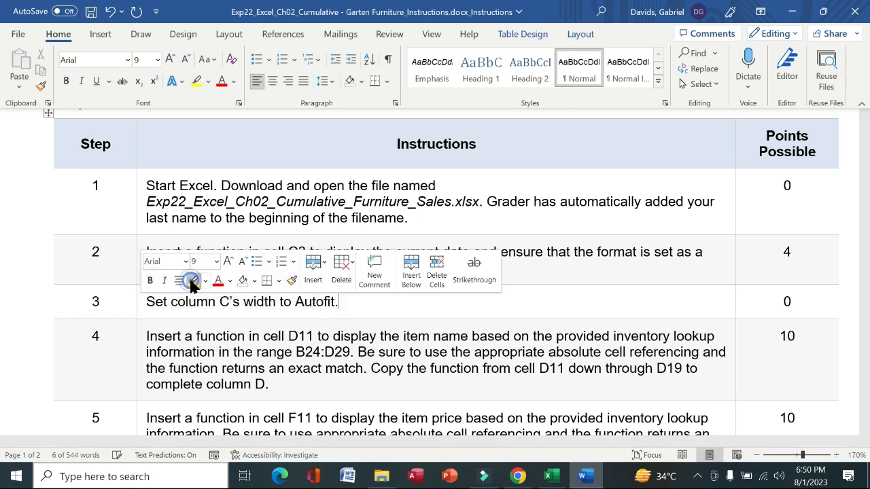
Bold the step 4 instruction about cell D11, highlight it in yellow, and select its first sentence for reading.
left_click_drag(863, 178, 864, 199)
left_click(256, 128)
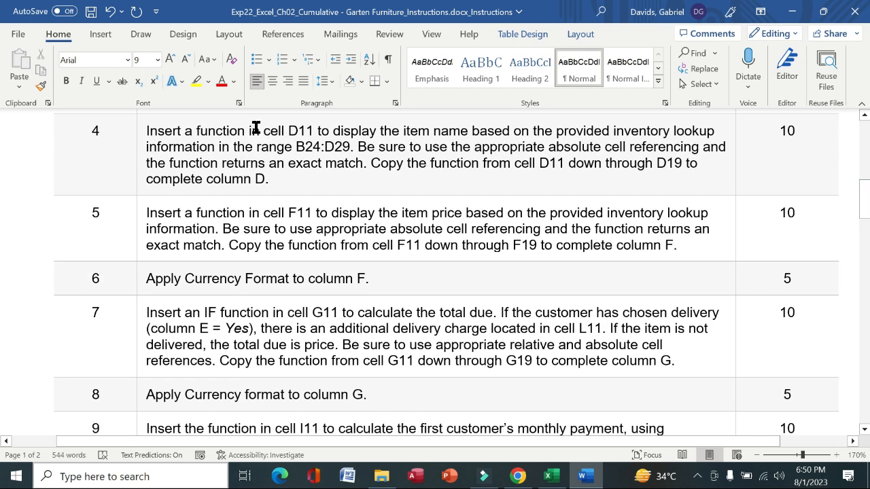
left_click(144, 154)
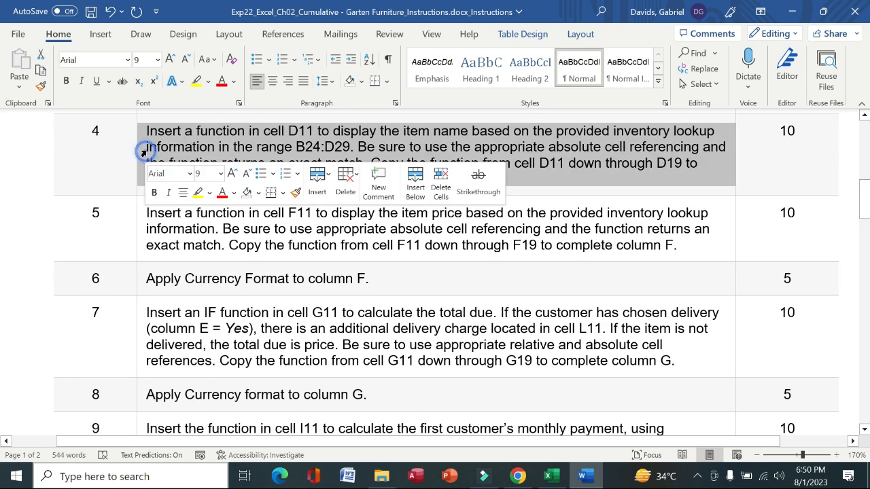
left_click(155, 193)
left_click(197, 193)
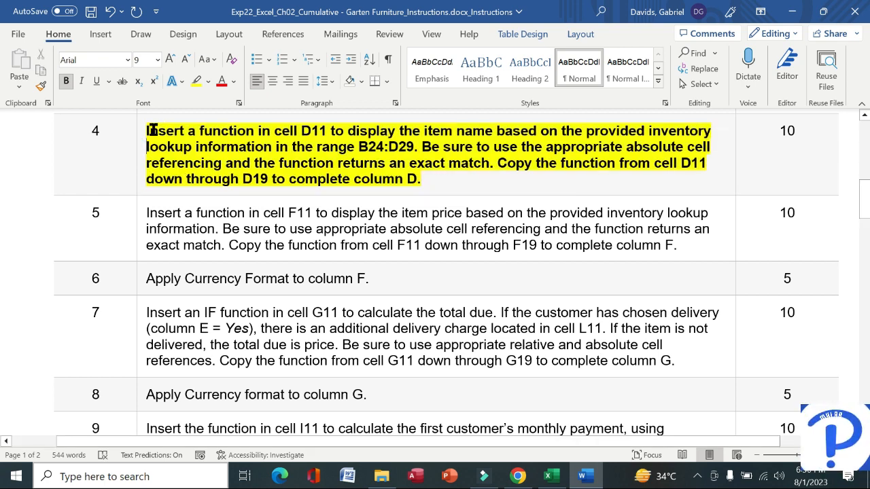
left_click_drag(145, 131, 420, 148)
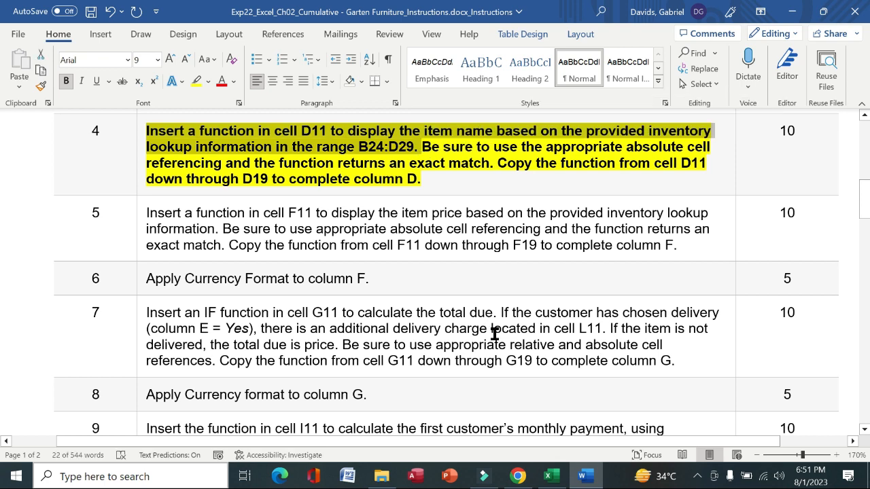
Switch to the Excel workbook and start a VLOOKUP function in cell D11 with C11 as the lookup value.
left_click(551, 477)
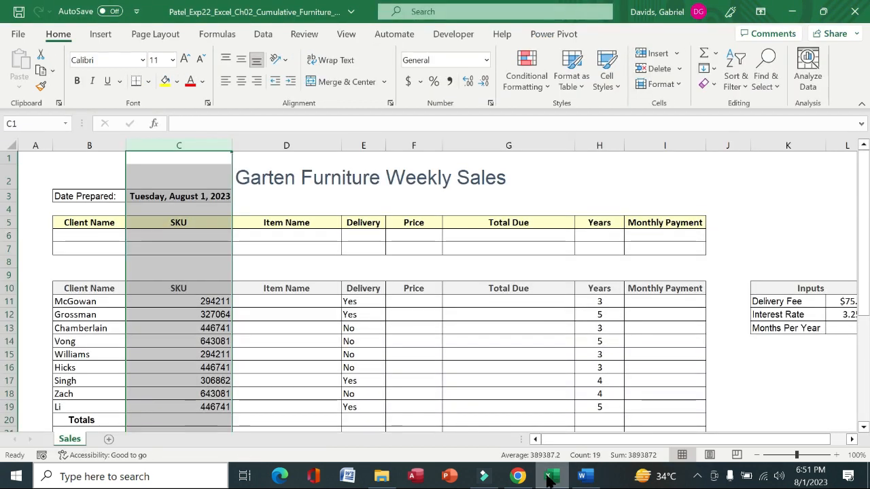
left_click(298, 301)
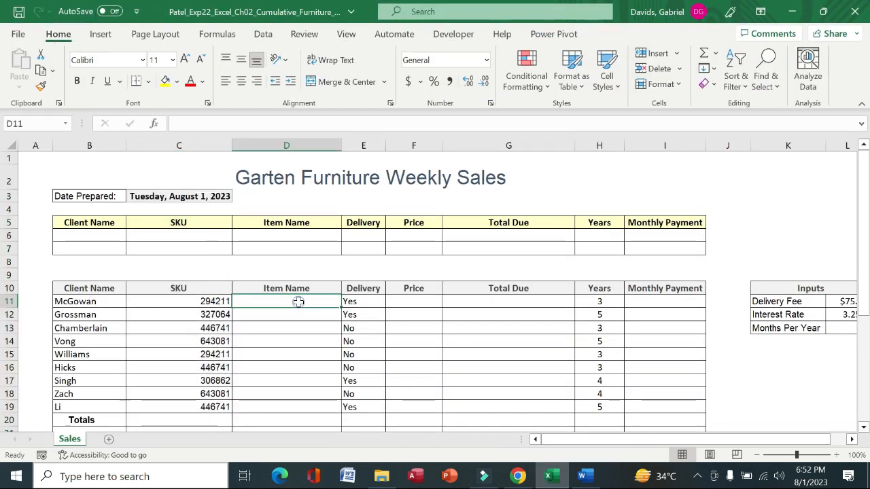
type("=")
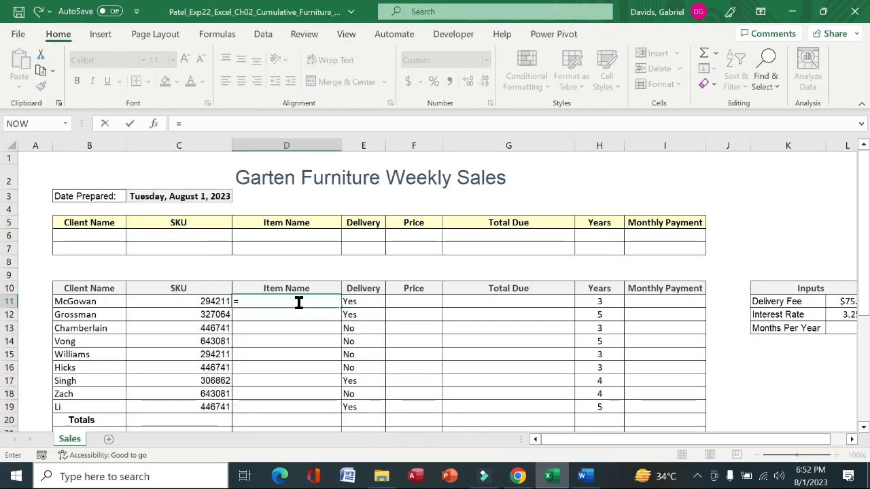
type("vloo")
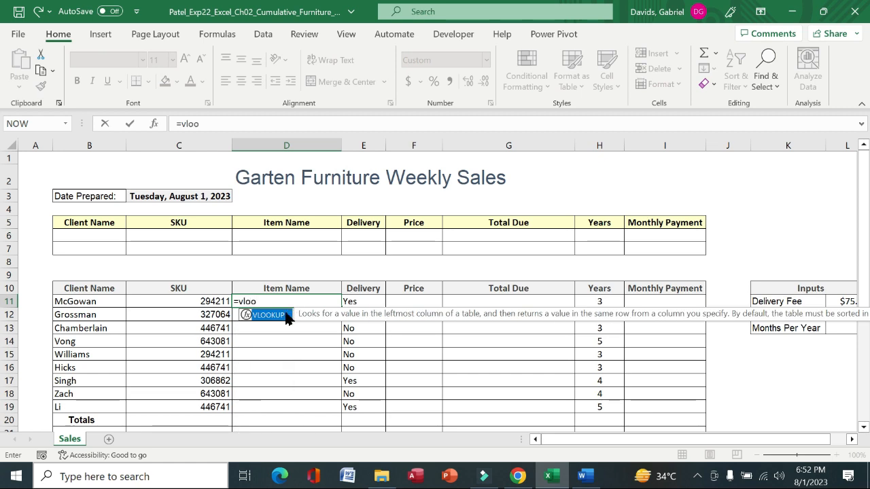
double_click(269, 315)
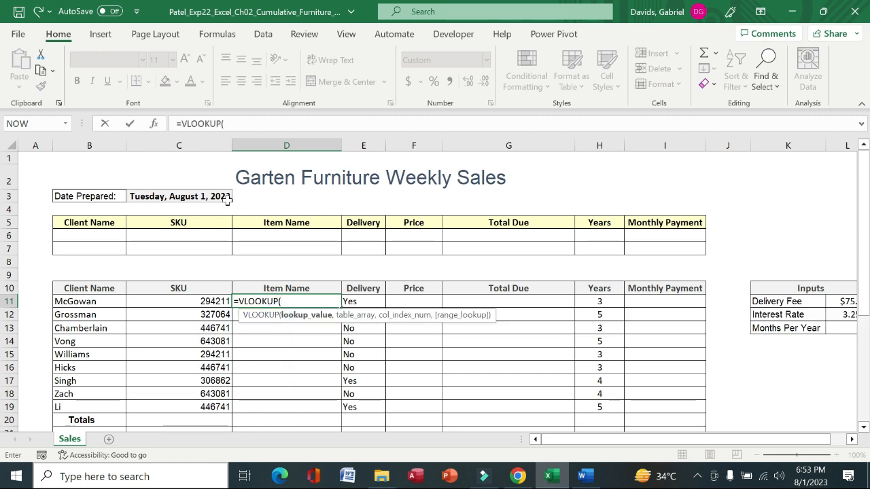
left_click(155, 125)
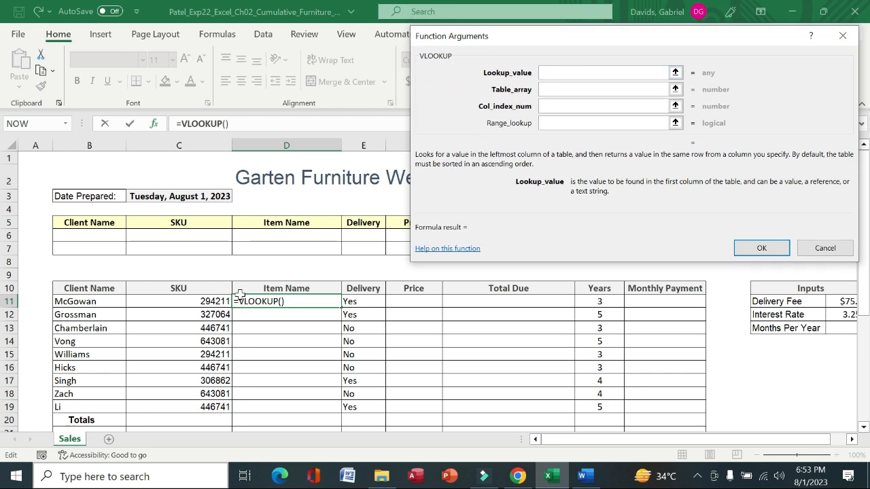
left_click(212, 301)
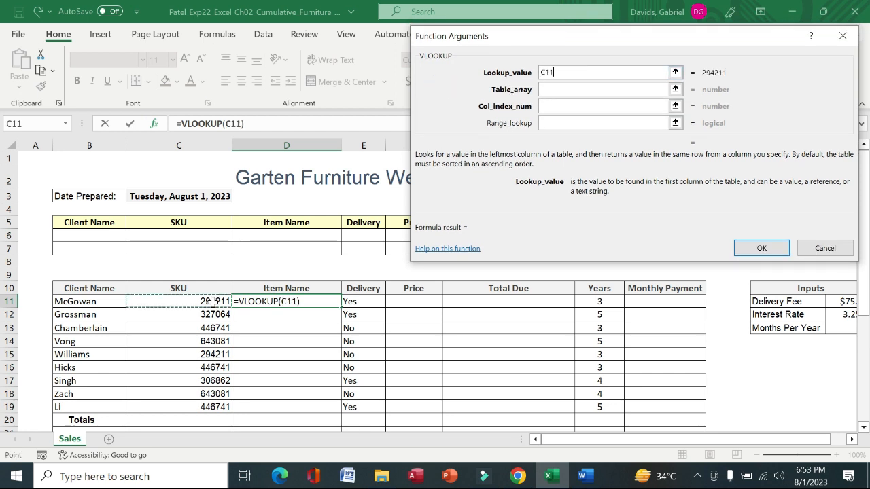
left_click(565, 81)
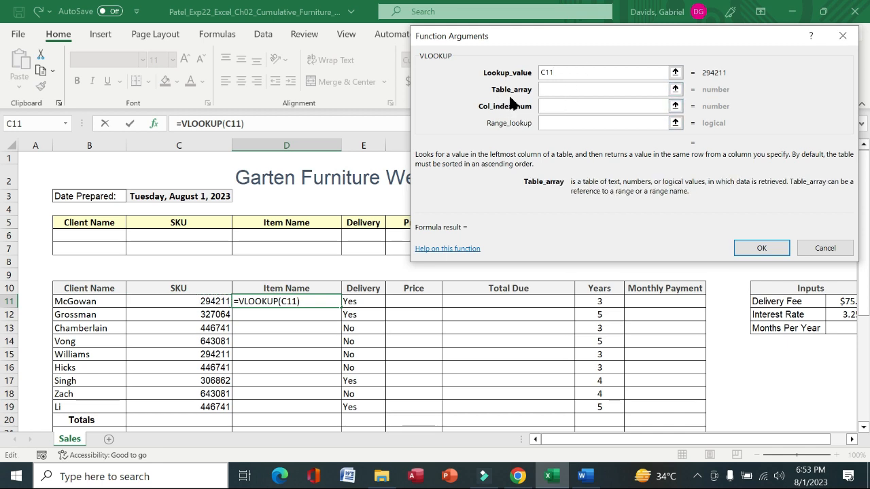
Check the lookup range in the Word instructions and complete the Excel VLOOKUP with table array $B$24:$D$29 and column index 2.
left_click(582, 475)
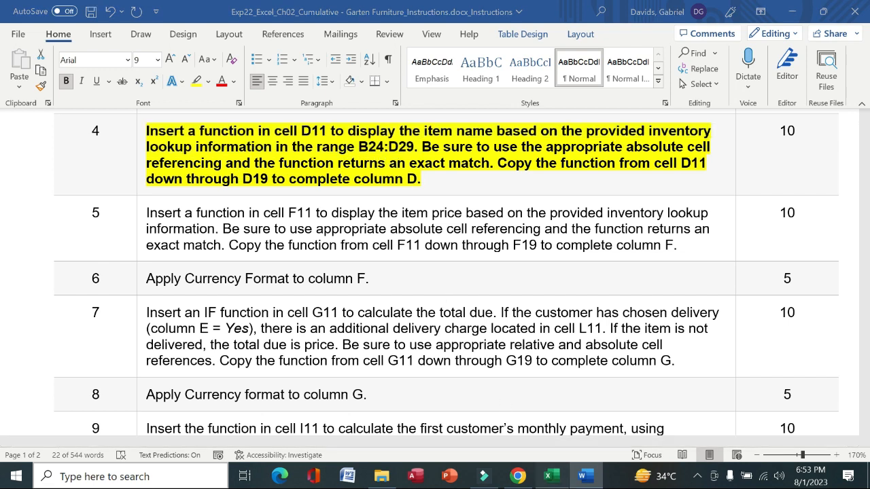
left_click(547, 476)
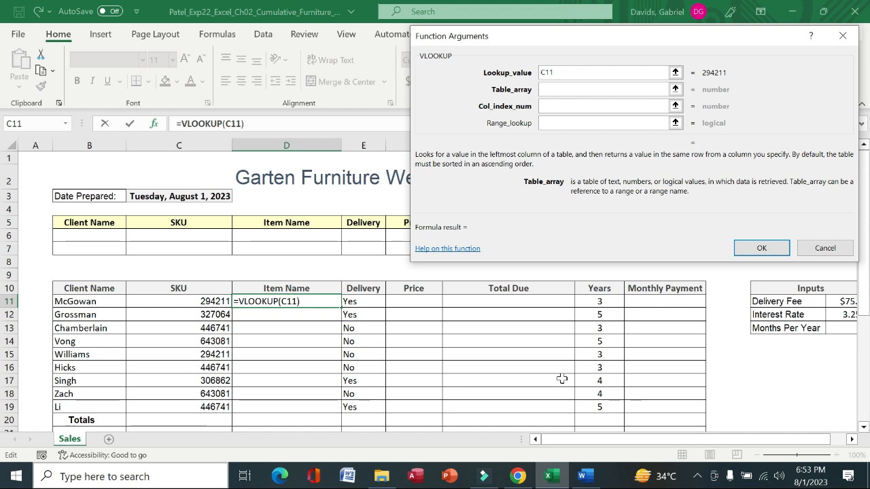
left_click_drag(863, 299, 364, 398)
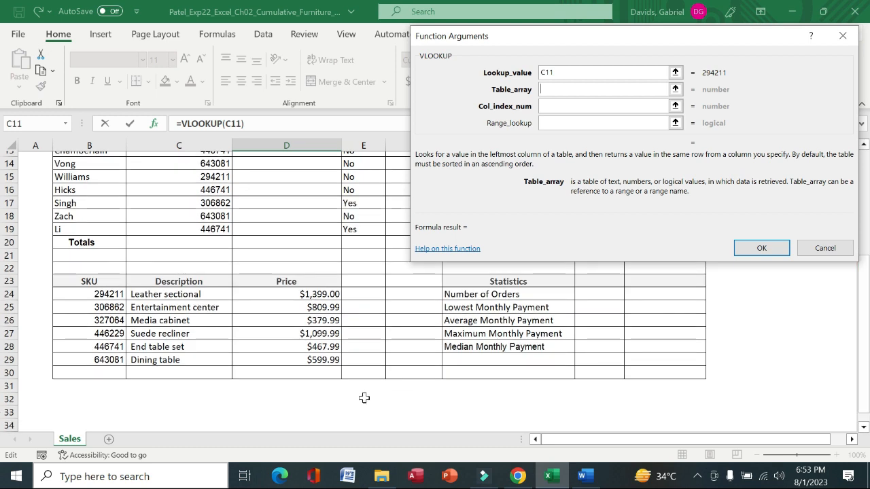
left_click_drag(117, 294, 311, 362)
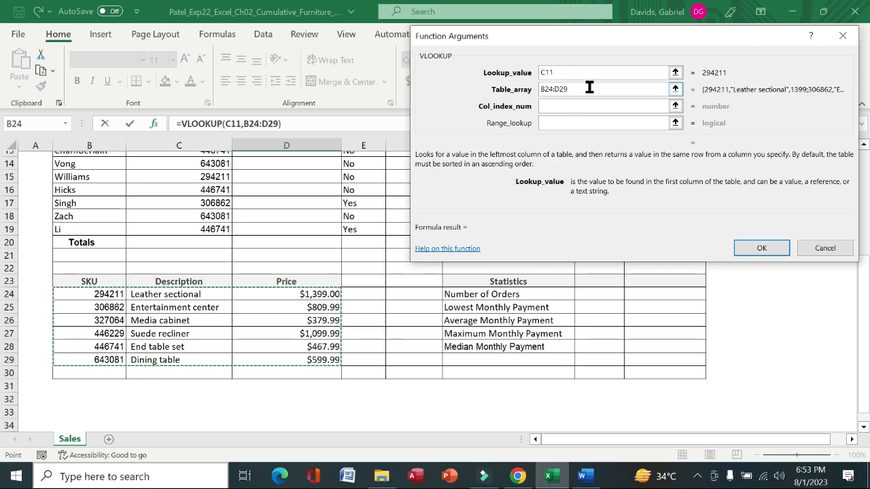
key("F4")
key("Tab")
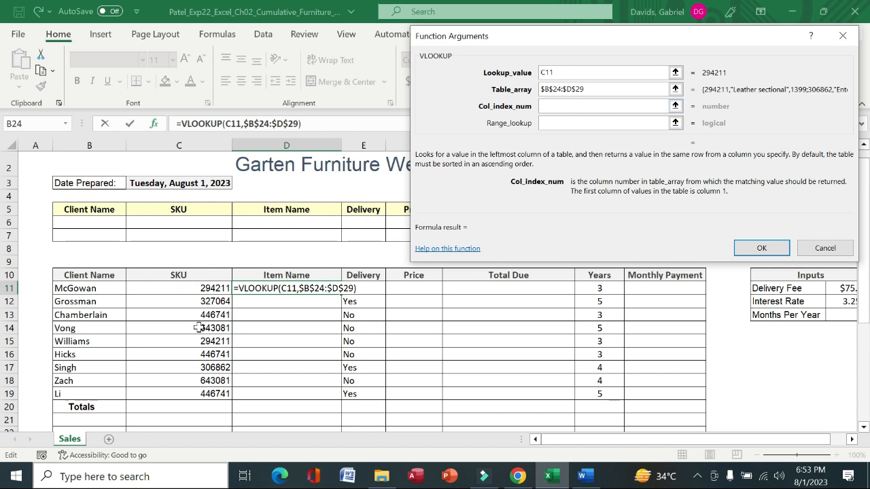
type("2")
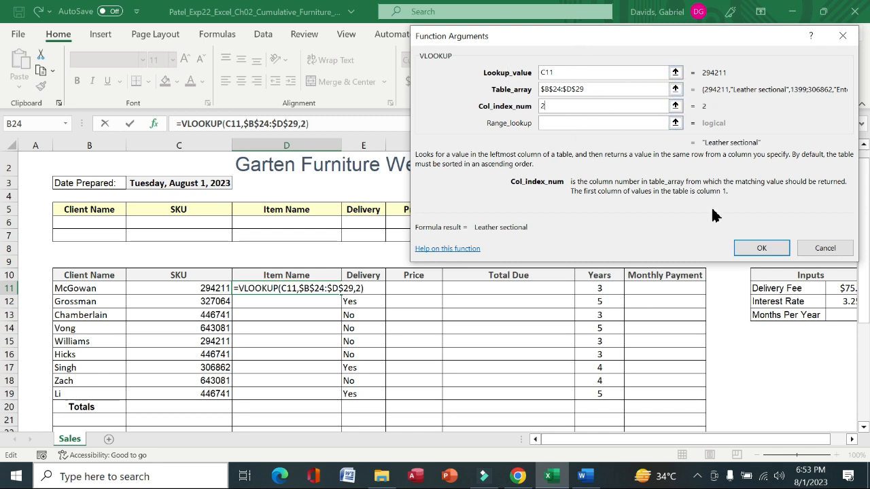
left_click(761, 249)
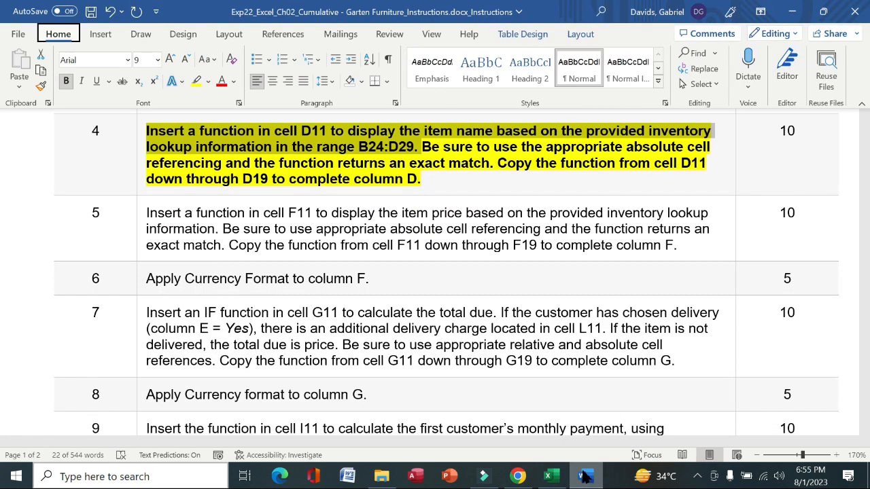
Check the exact-match requirement in the Word instructions and set the Range_lookup of the Excel D11 VLOOKUP to false.
key("alt")
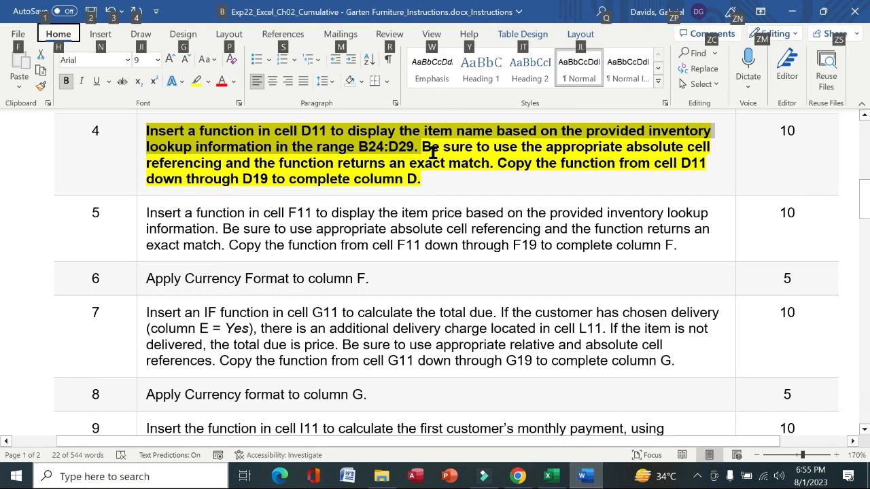
left_click_drag(432, 153, 487, 164)
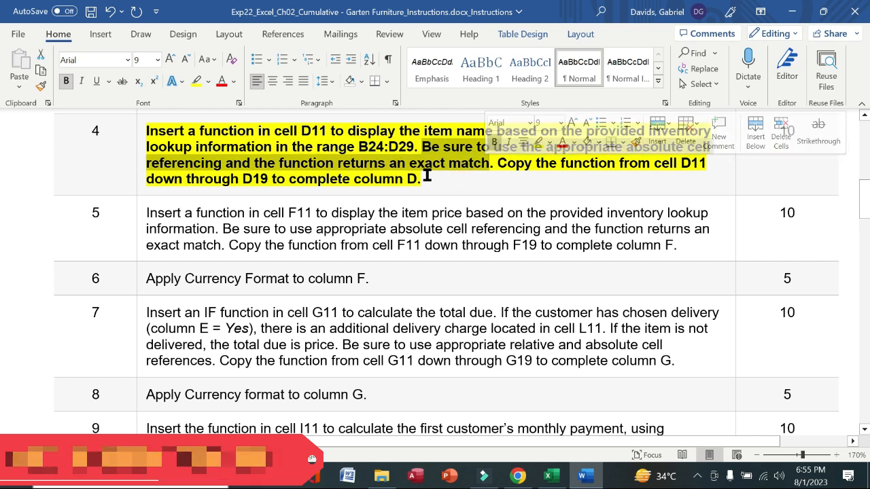
left_click(564, 478)
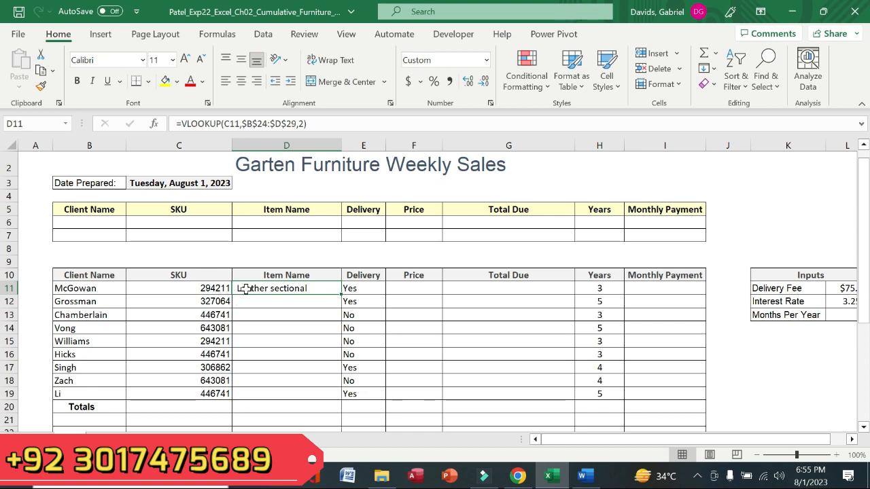
left_click(154, 124)
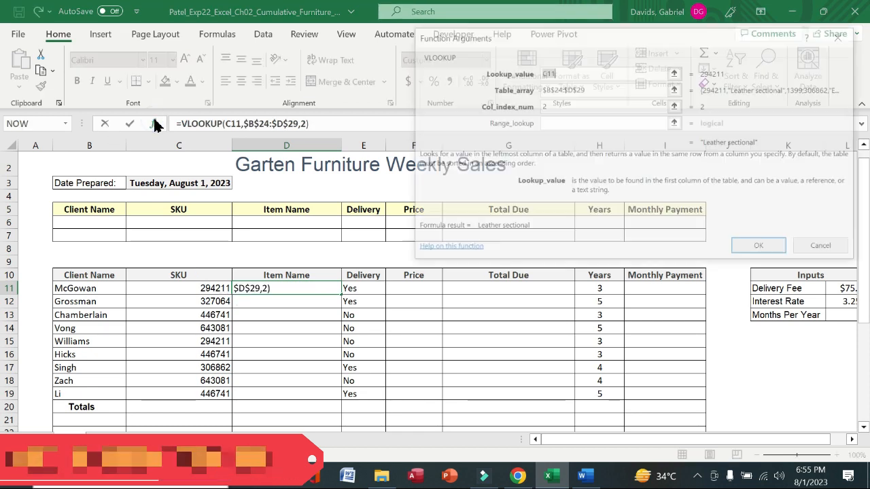
left_click(552, 122)
type("fa")
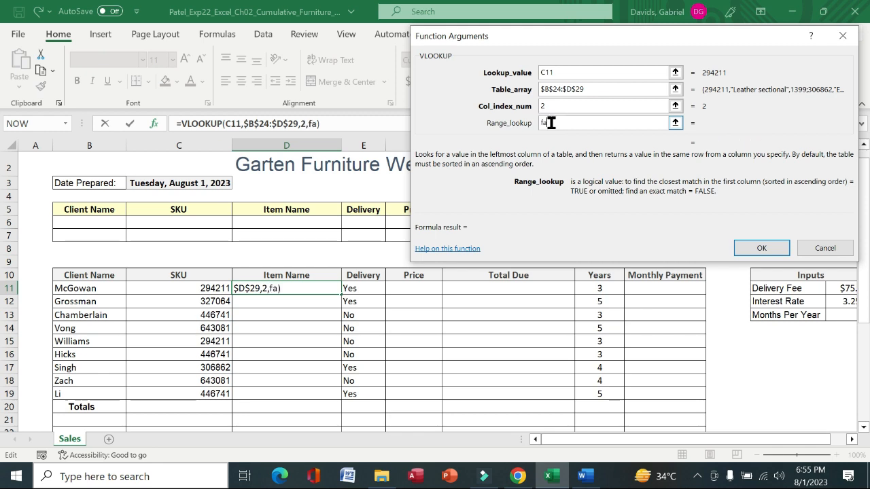
type("lse")
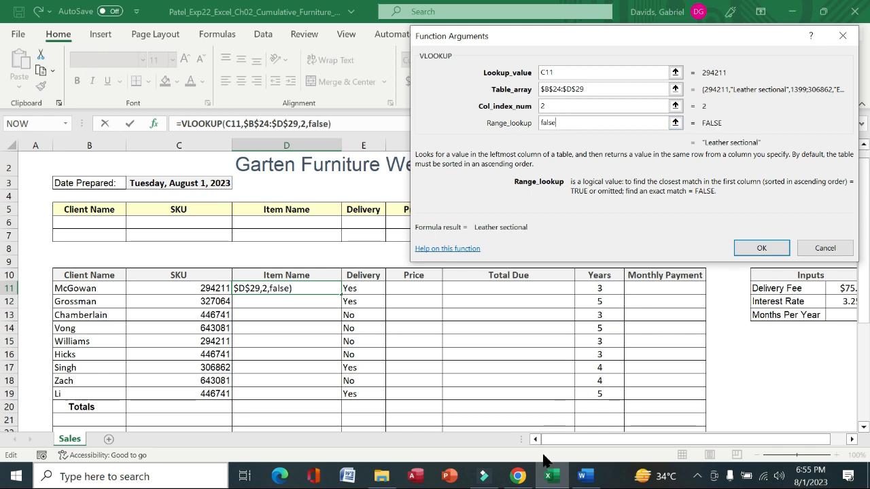
left_click(583, 476)
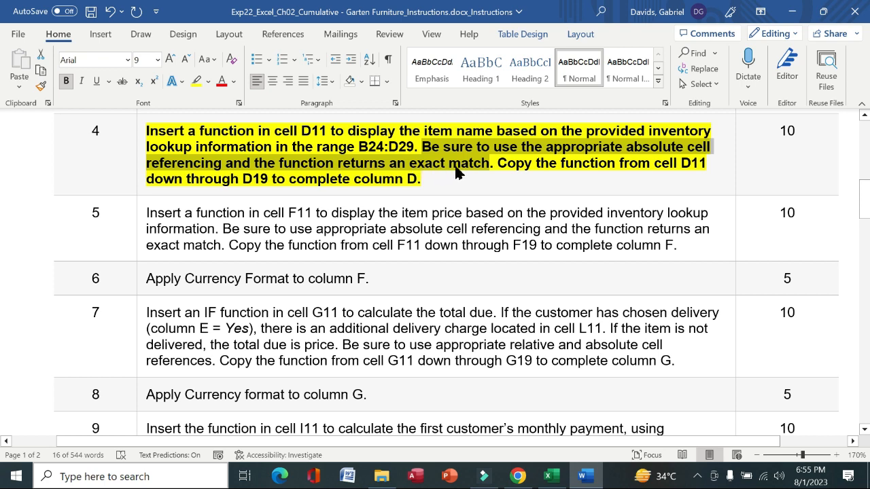
left_click(548, 477)
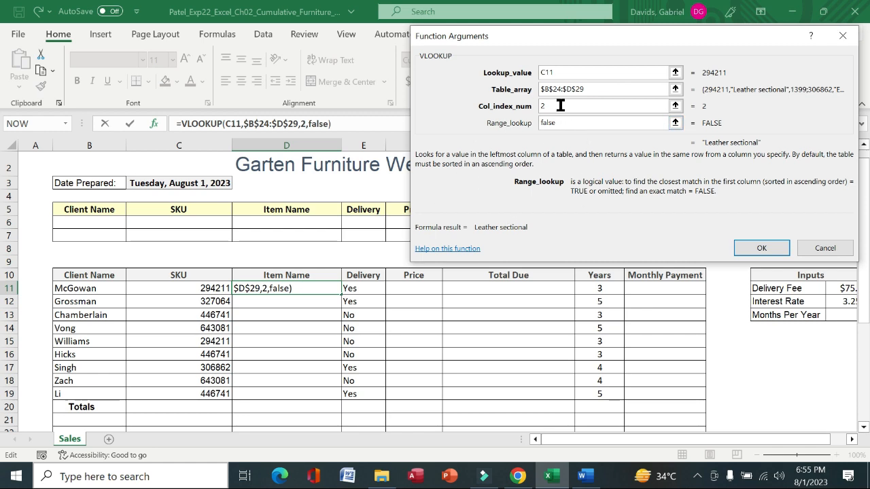
left_click(754, 249)
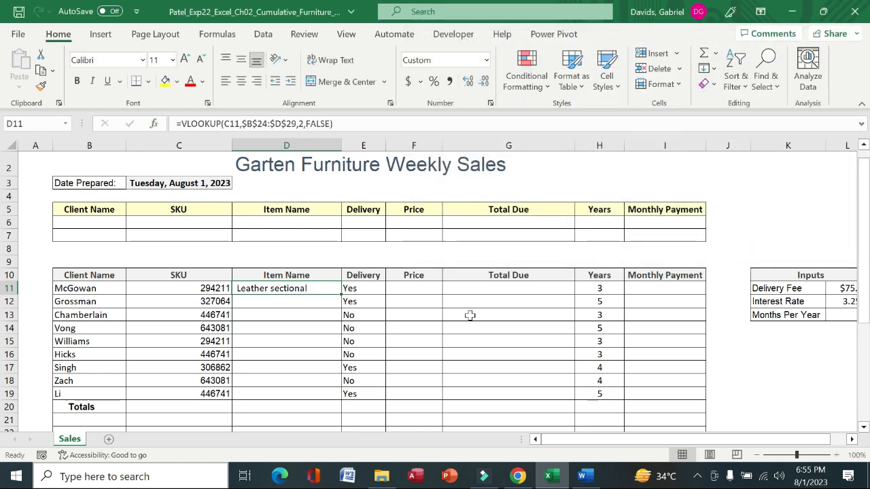
Check the copy requirement in the Word step 4 instruction and fill the Excel D11 function down through D19.
left_click(581, 476)
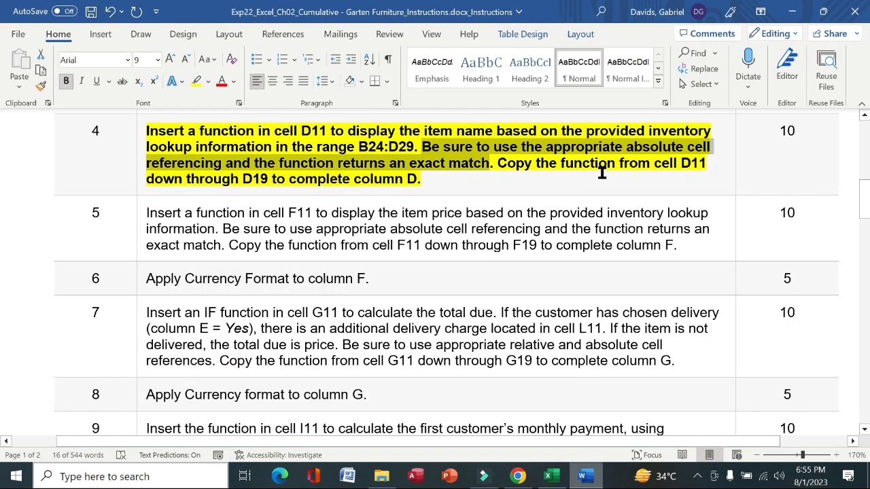
left_click_drag(500, 162, 252, 184)
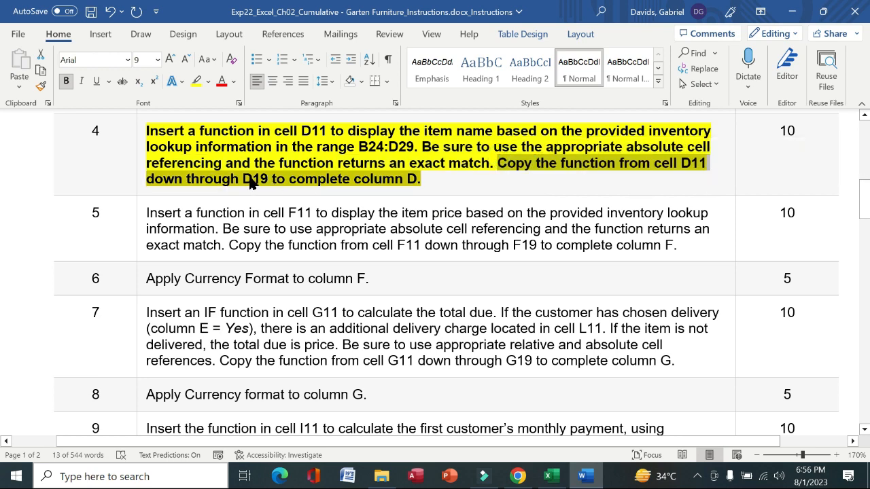
left_click(547, 476)
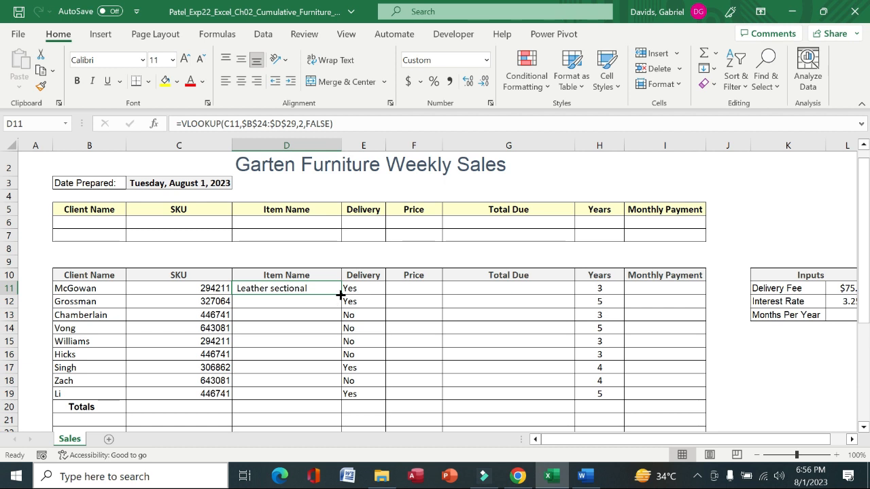
left_click_drag(341, 294, 334, 399)
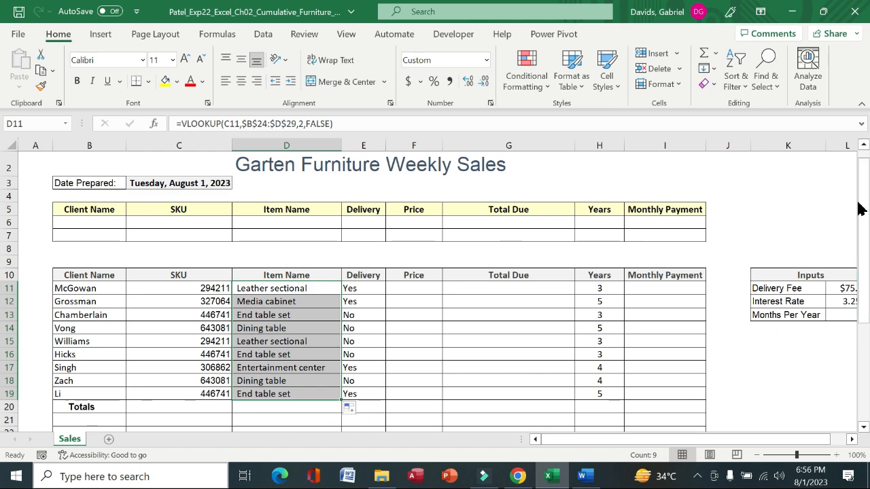
left_click_drag(861, 200, 863, 234)
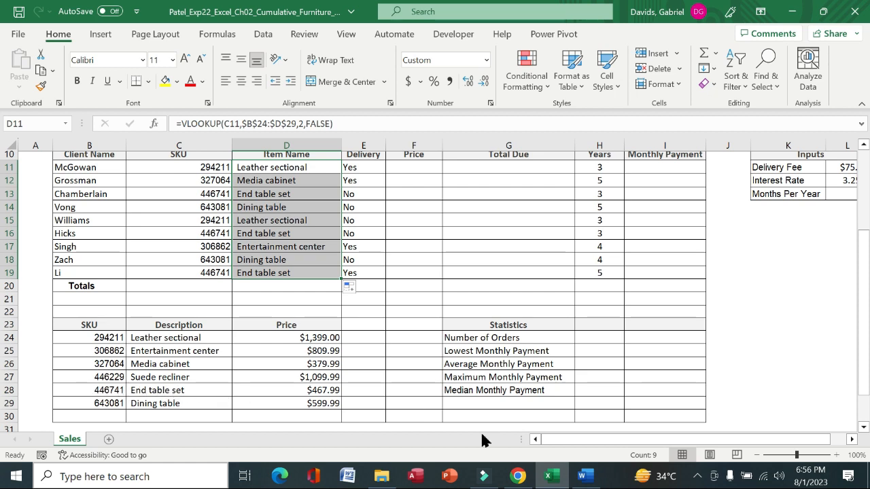
Switch to the Word instructions and remove the bold and yellow highlight from the step 4 instruction.
left_click(582, 477)
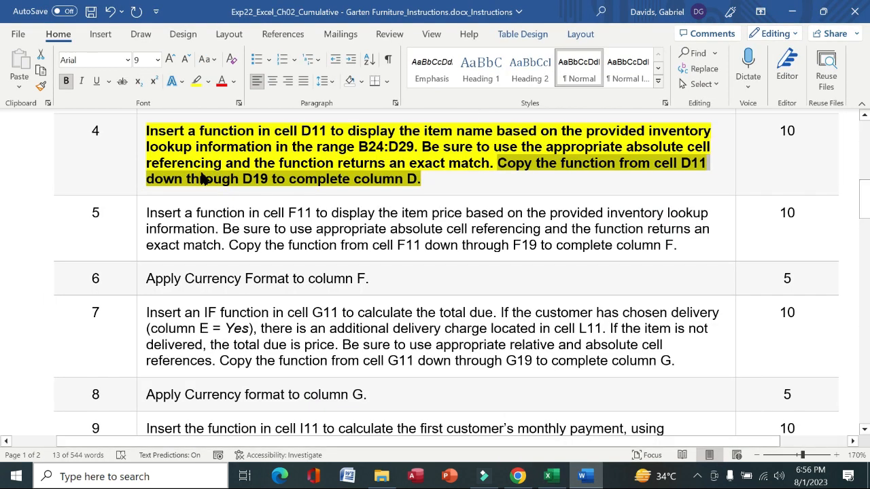
left_click(136, 152)
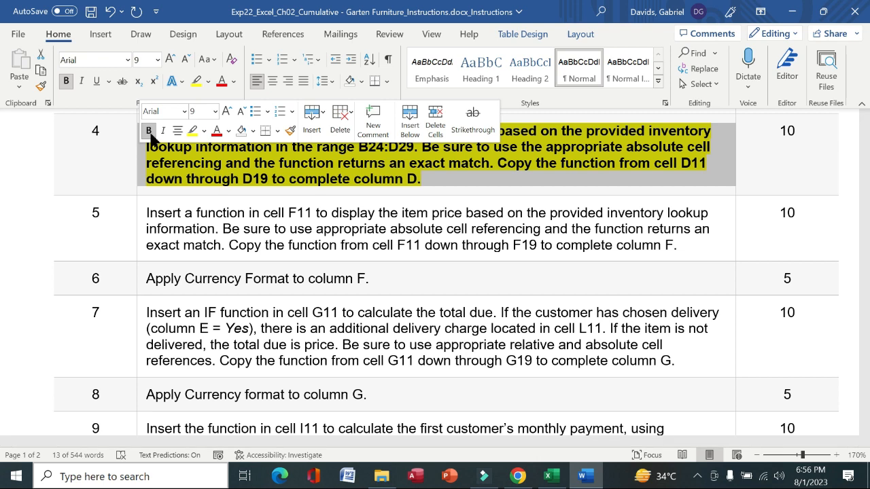
left_click(148, 129)
left_click(193, 130)
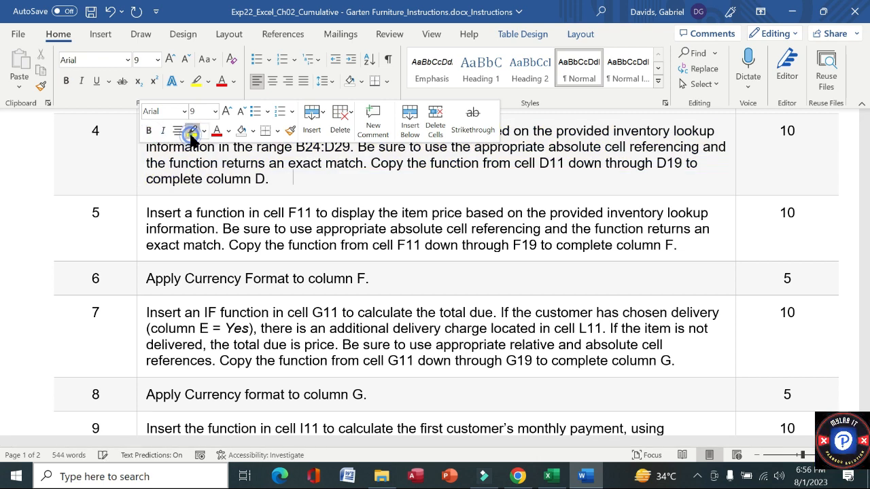
Make the step 5 instruction text bold and highlight it in yellow.
left_click(138, 229)
left_click(149, 202)
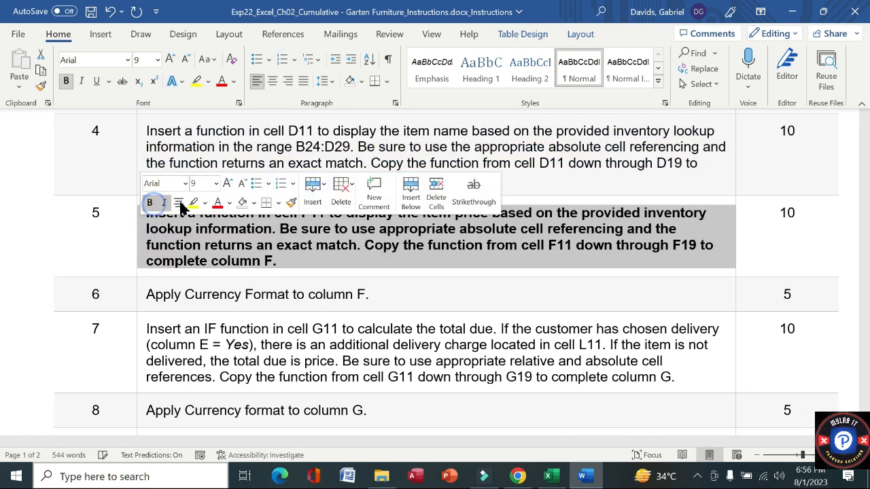
left_click(194, 203)
left_click(119, 214)
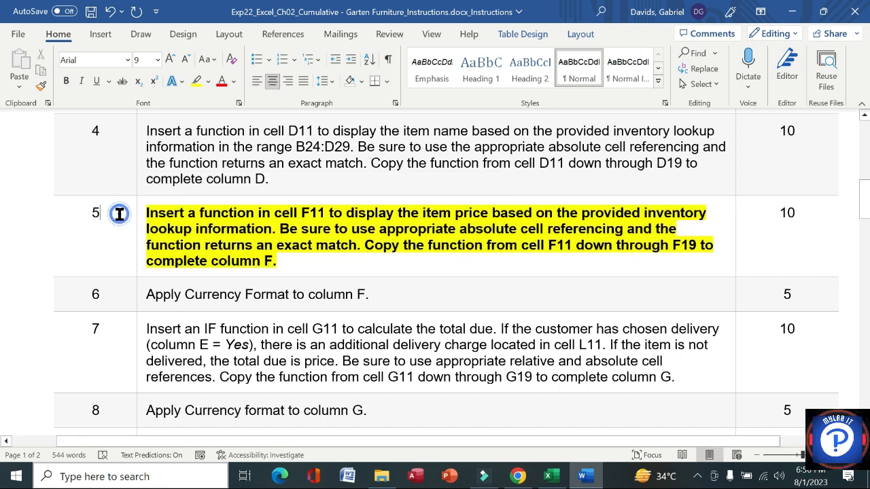
Check the item price requirement in step 5, switch to Excel and start a VLOOKUP function in cell F11 with C11 as the lookup value.
left_click_drag(148, 216, 272, 230)
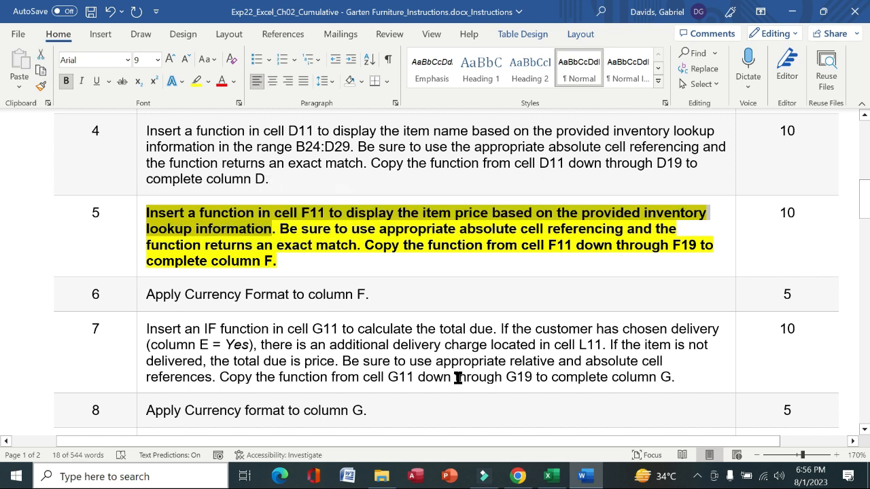
left_click(552, 477)
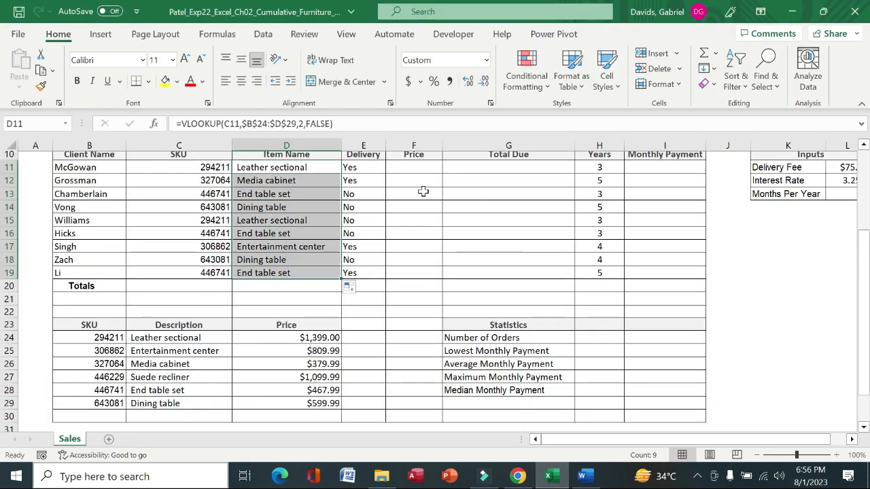
left_click(420, 168)
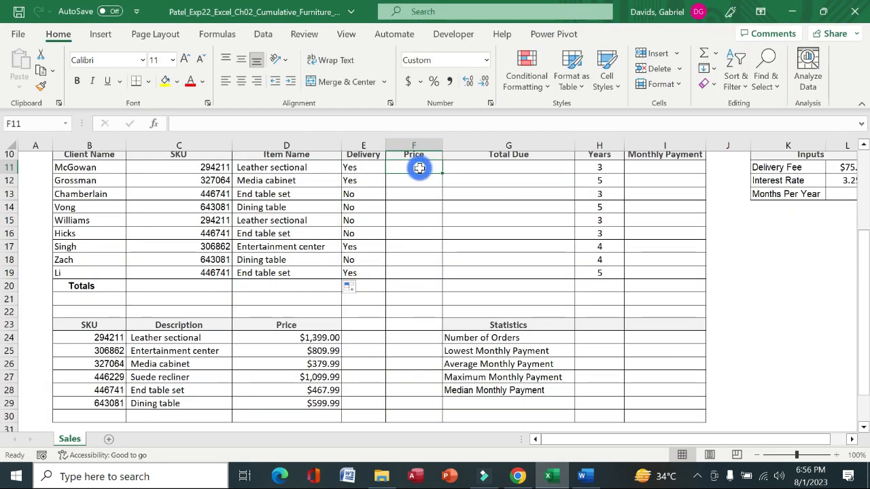
type("=")
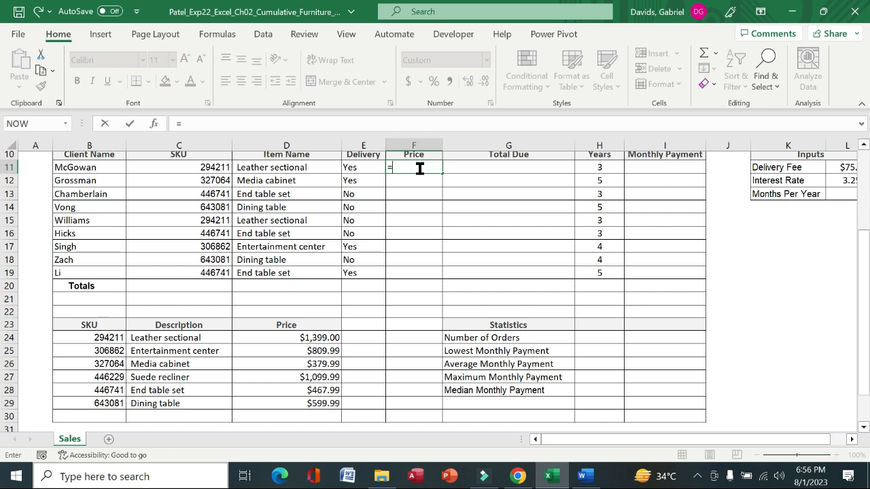
key("alt")
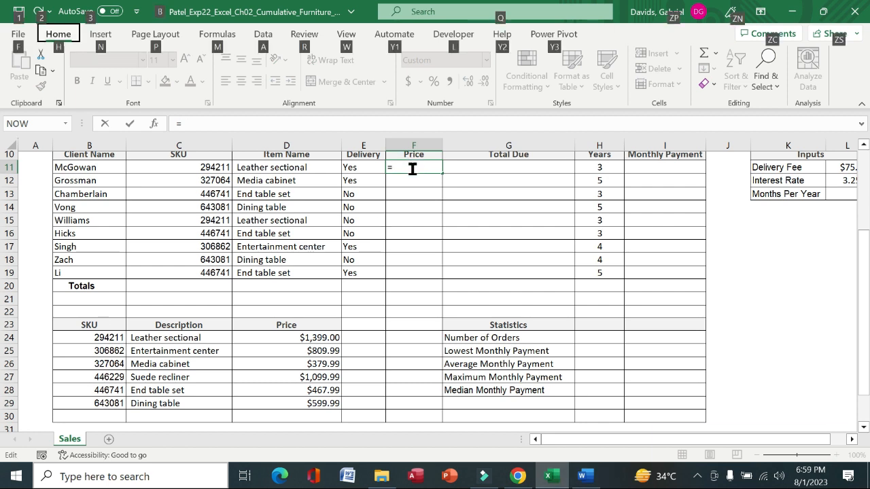
key("Escape")
type("v")
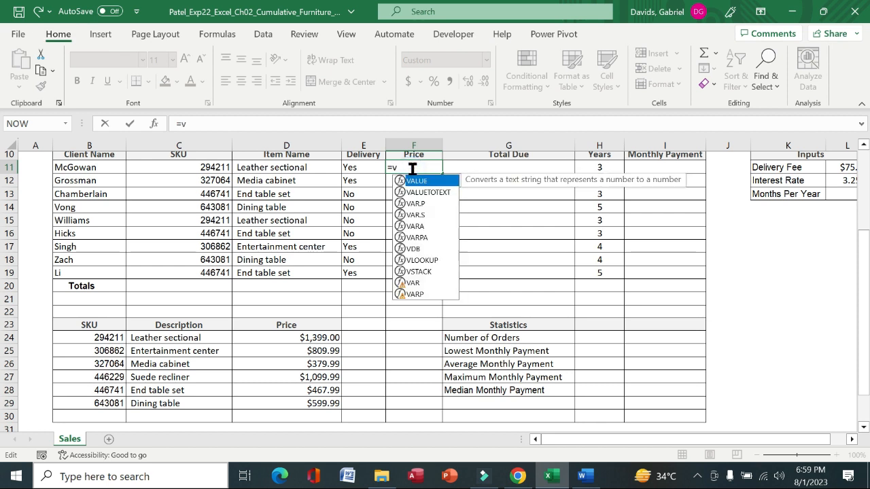
type("loo")
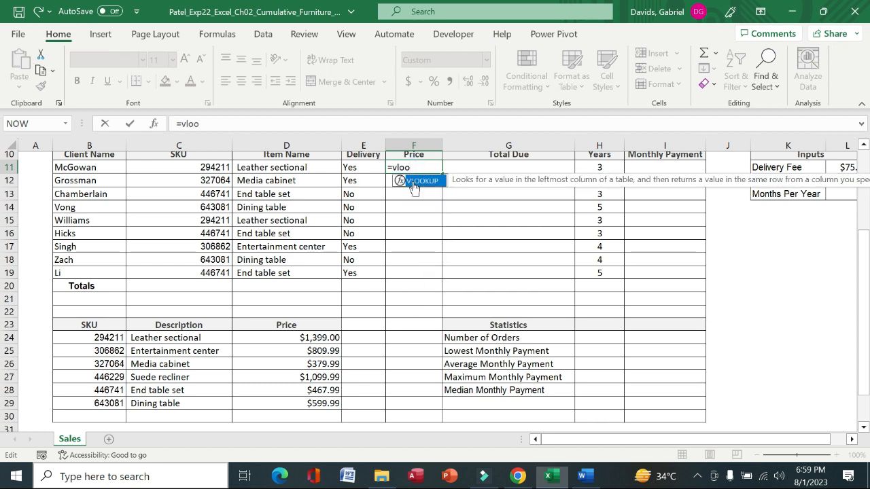
key("Tab")
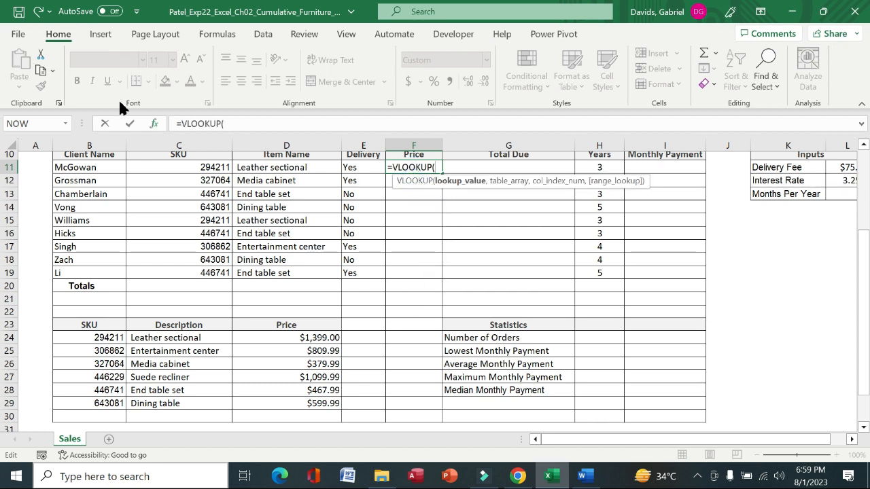
left_click(153, 123)
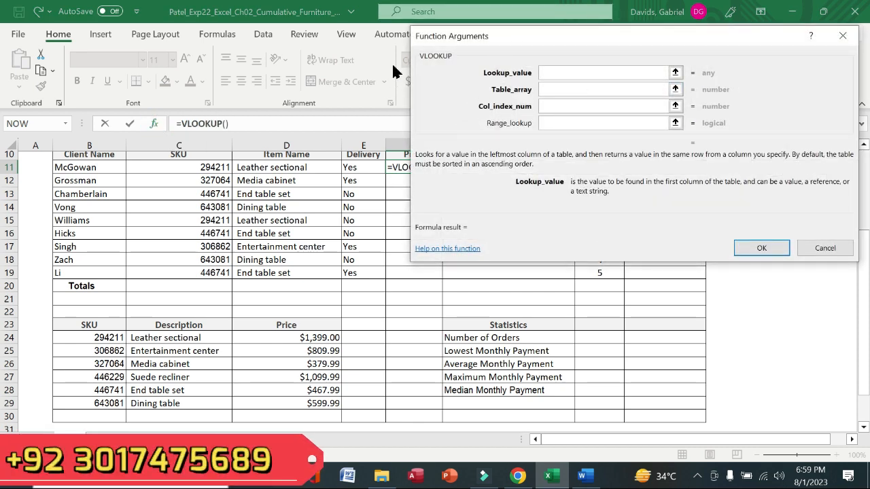
left_click(203, 171)
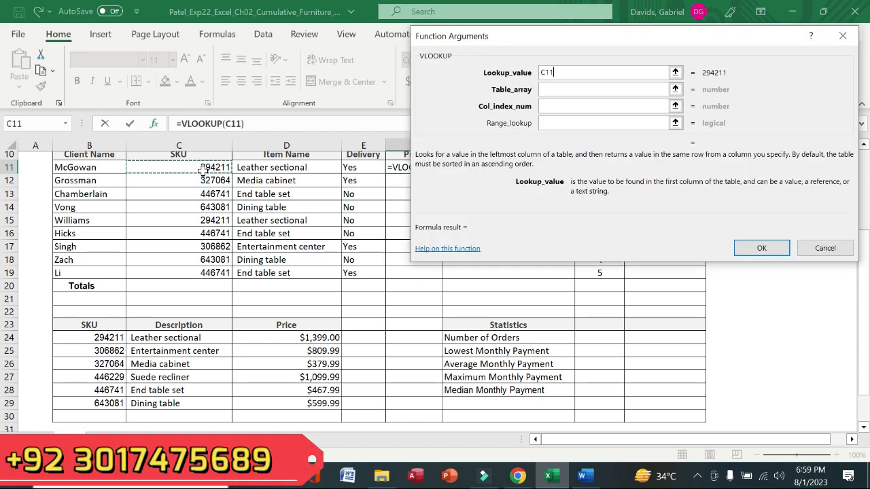
Set the F11 VLOOKUP's table array to the absolute range $B$24:$D$29 and its column index number to 3.
key("Tab")
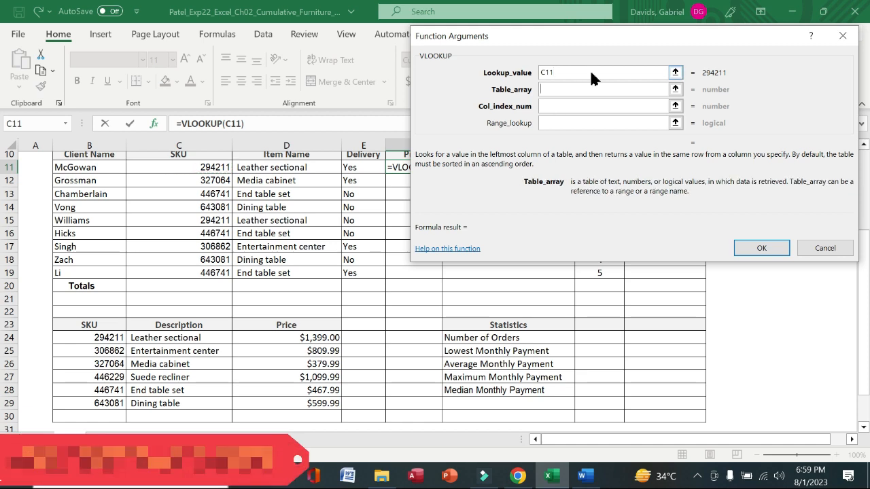
left_click_drag(102, 414, 102, 375)
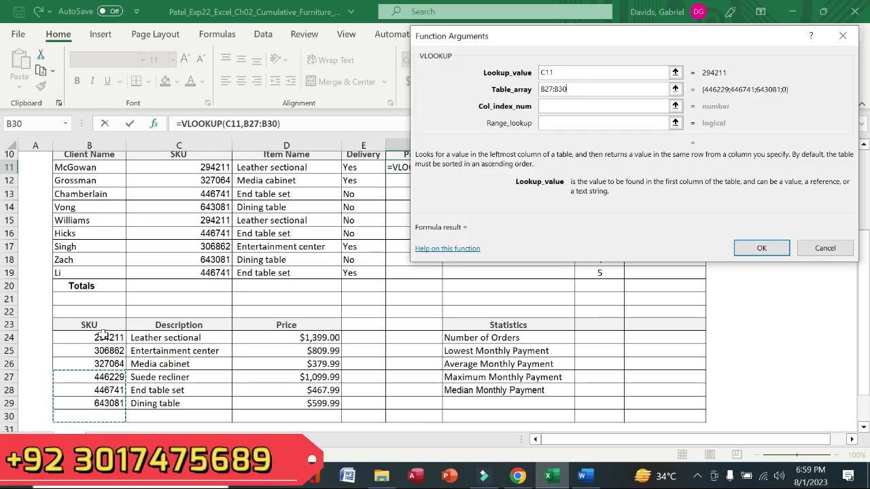
left_click_drag(99, 338, 271, 409)
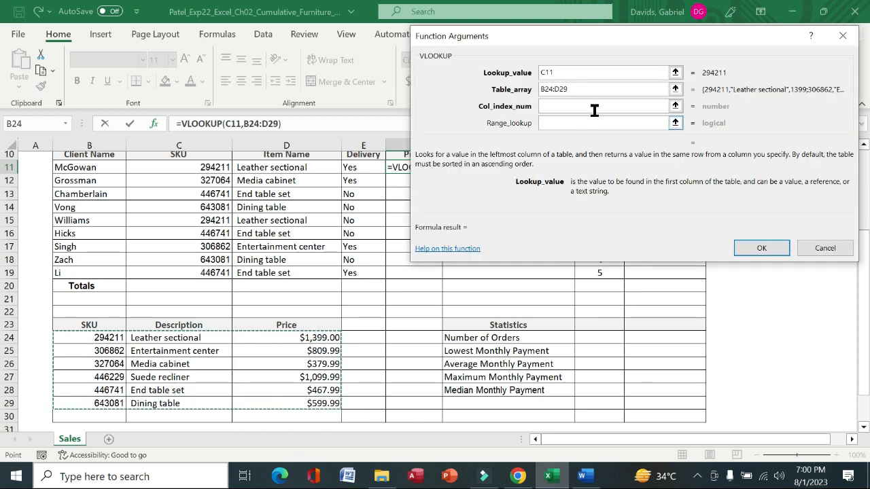
key("F4")
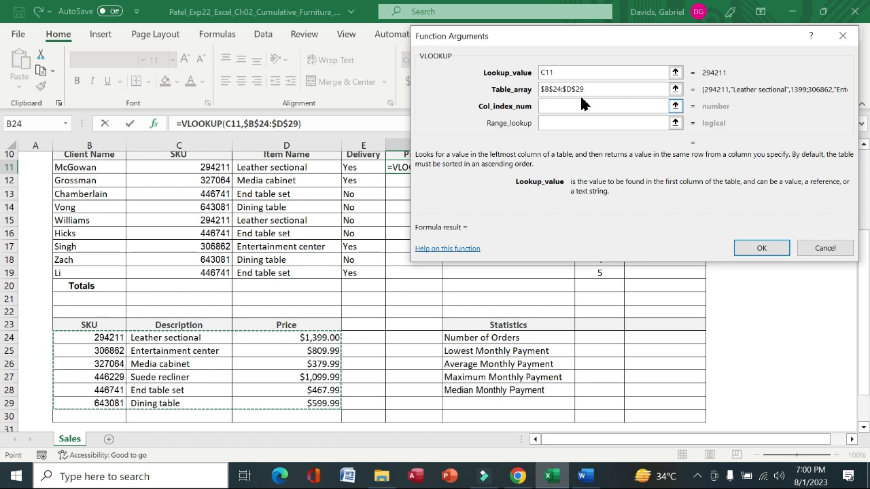
key("Tab")
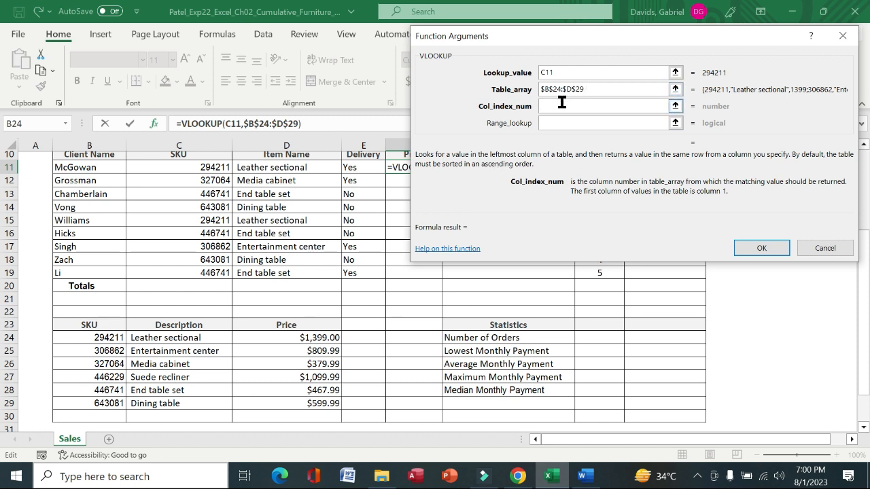
type("3")
key("Tab")
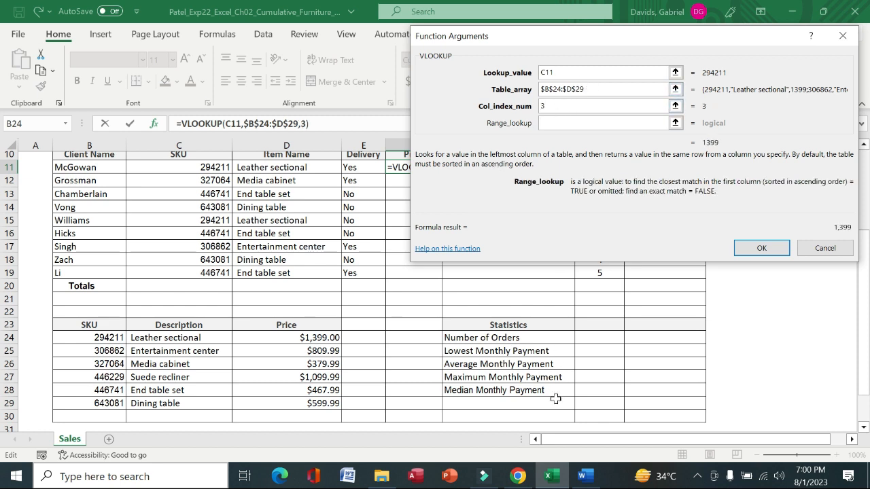
Check the exact-match requirement in the Word step 5 instruction and complete the Excel F11 VLOOKUP with Range_lookup set to false.
left_click(582, 476)
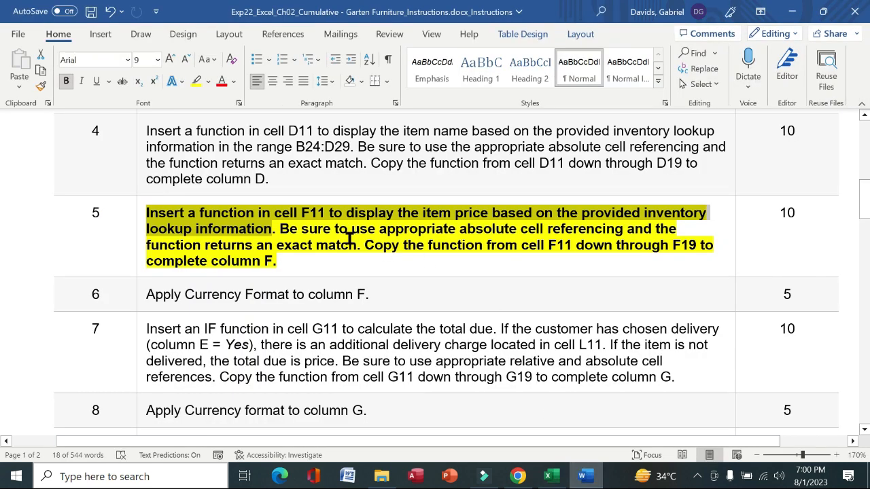
left_click_drag(284, 230, 354, 247)
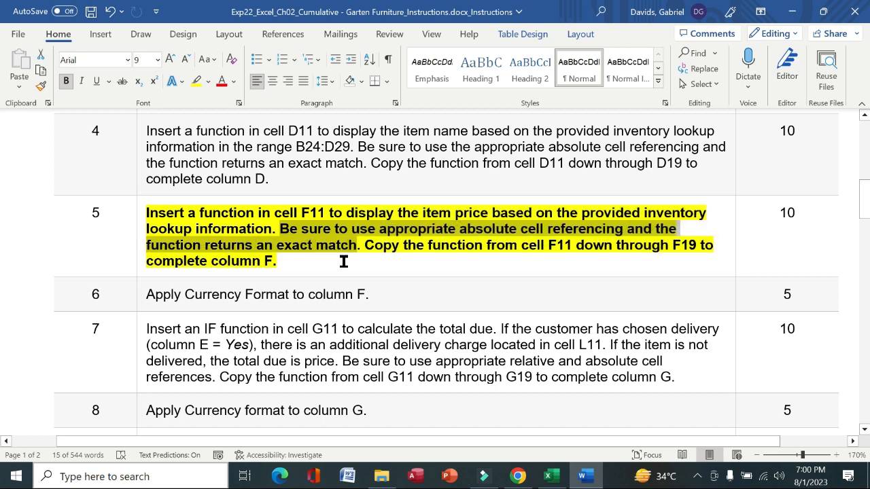
left_click(548, 476)
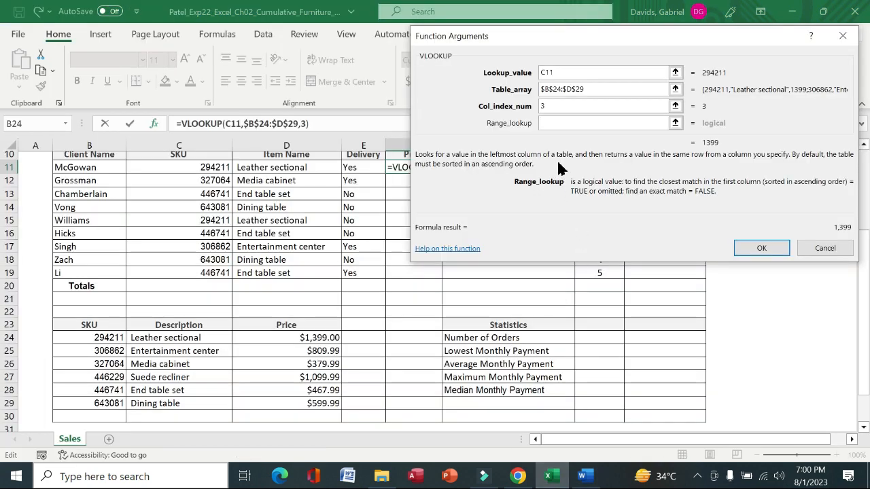
left_click(552, 123)
type("f")
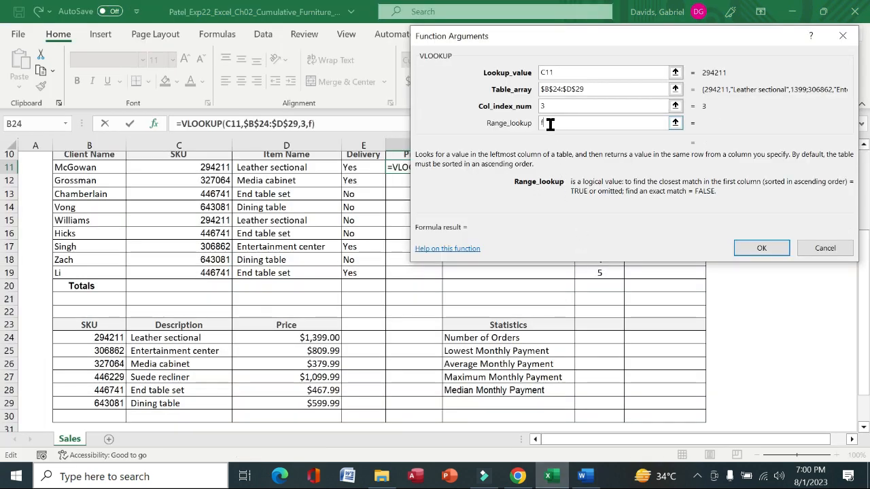
type("alse")
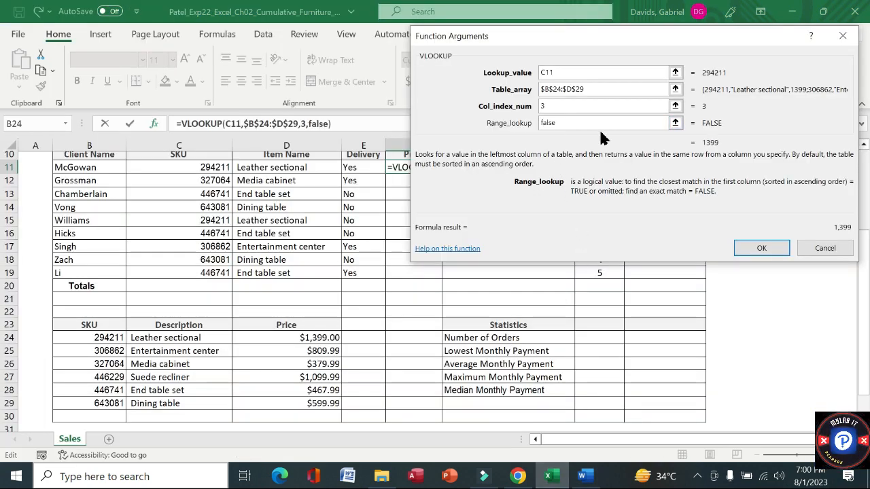
left_click(762, 248)
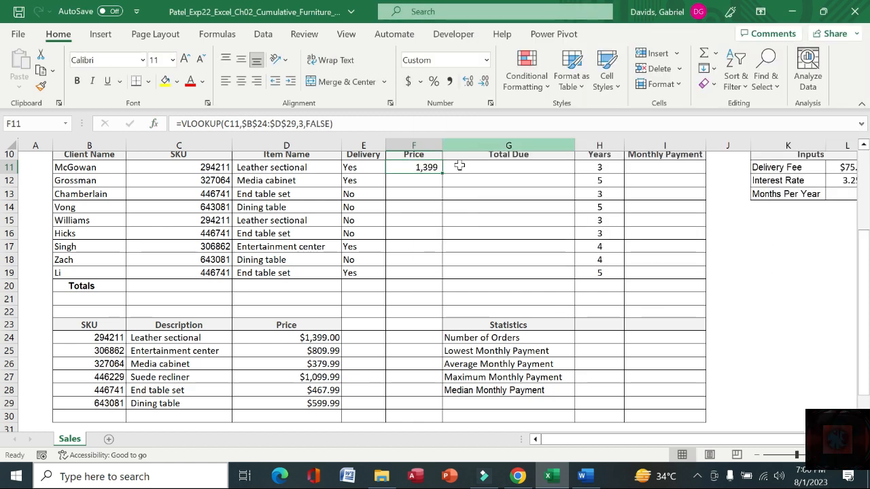
Check the copy requirement in the Word step 5 instruction and fill the Excel F11 function down through F19.
left_click(582, 477)
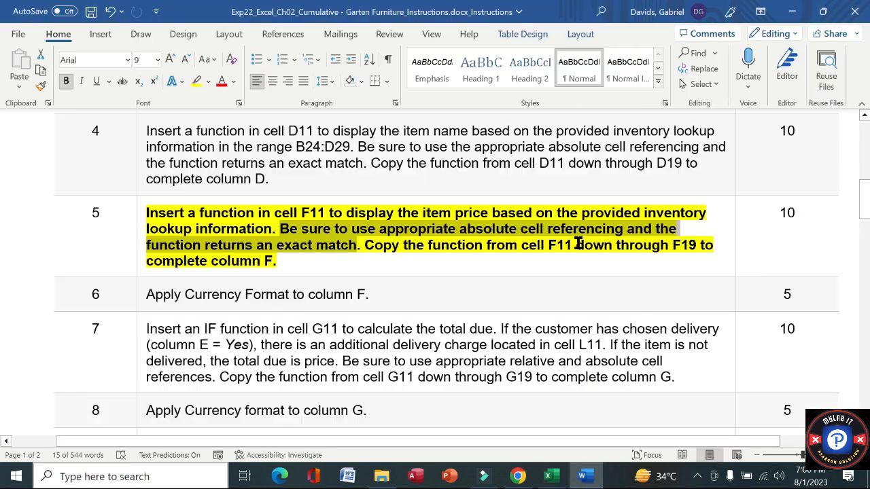
left_click_drag(378, 249, 718, 261)
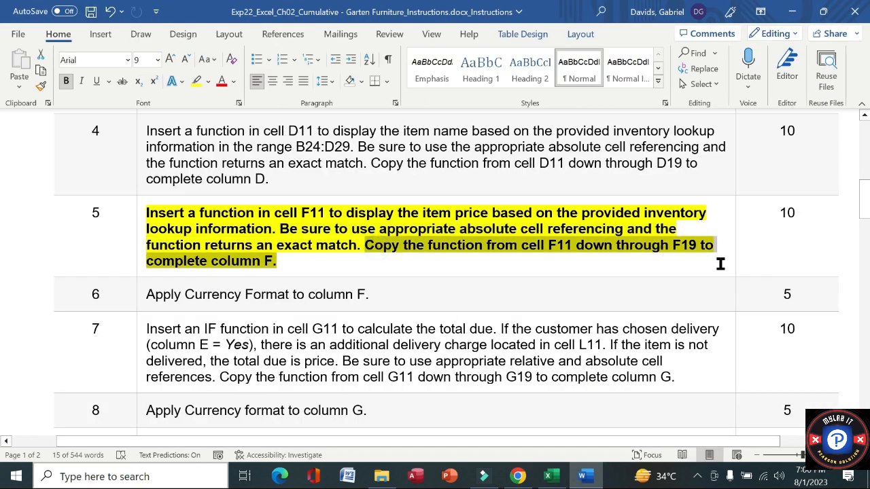
left_click(548, 477)
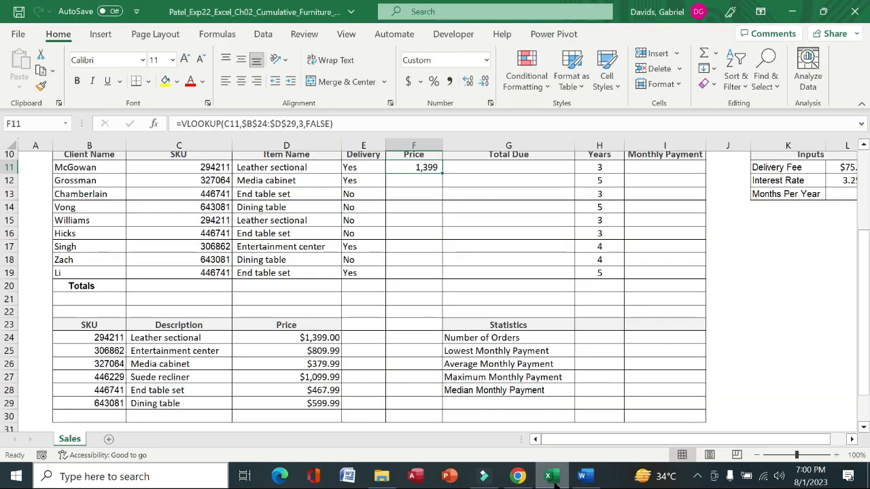
left_click_drag(442, 174, 430, 275)
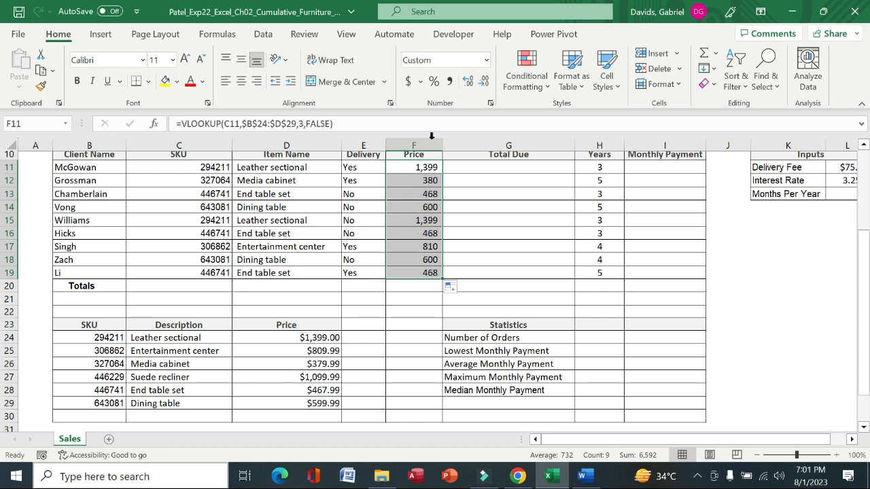
Switch to the Word instructions and remove the bold and yellow highlight from the step 5 instruction.
left_click(583, 476)
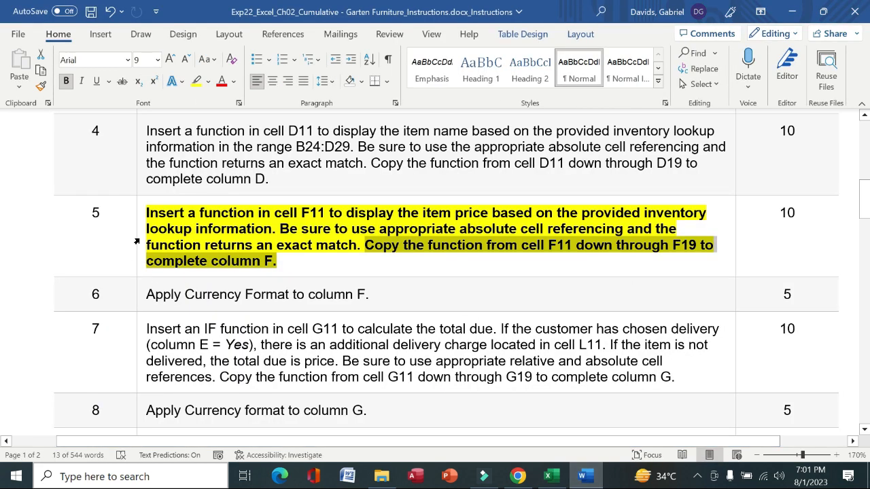
left_click(140, 241)
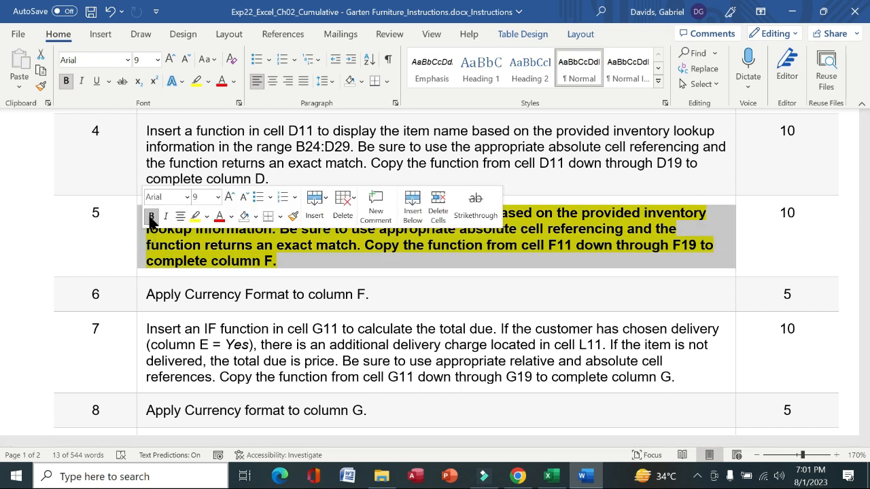
left_click(151, 218)
left_click(196, 216)
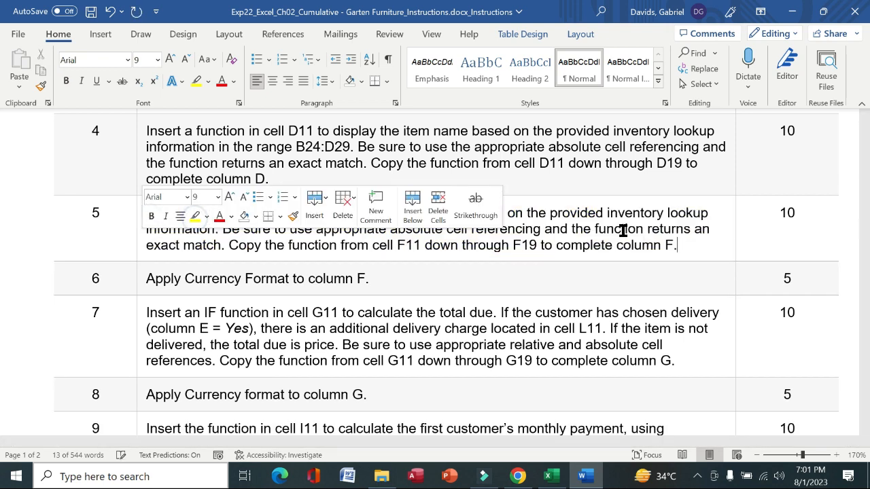
left_click_drag(868, 203, 868, 220)
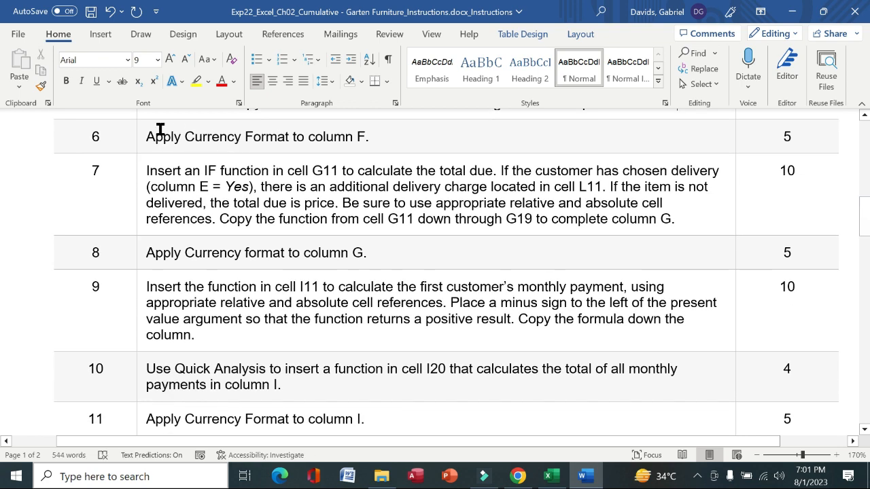
Make the step 6 instruction in the Word table bold and highlight it in yellow.
left_click(141, 138)
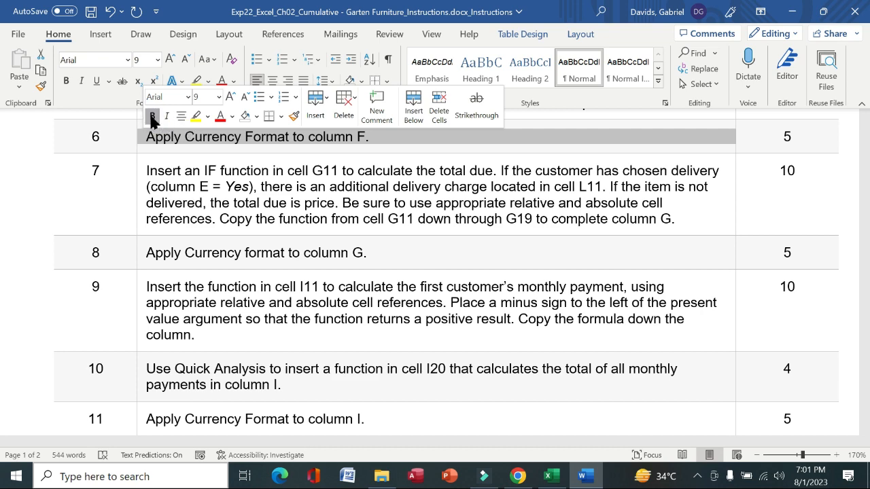
left_click(152, 117)
left_click(152, 117)
left_click(153, 116)
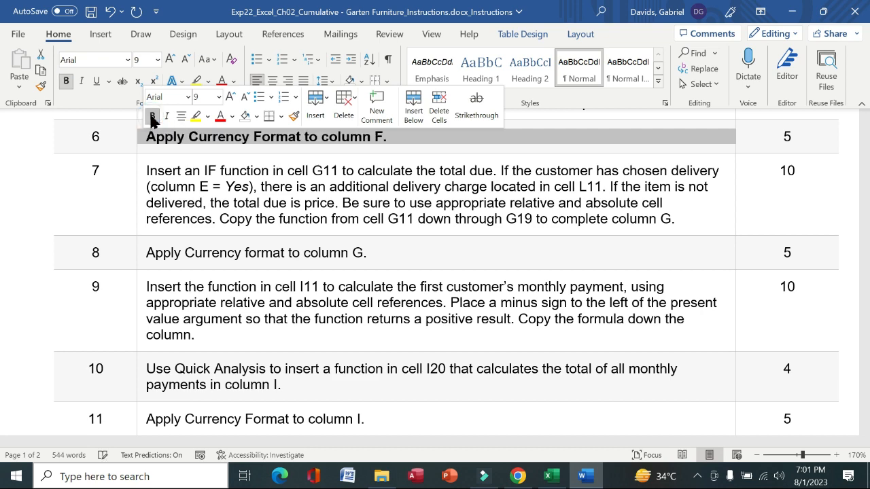
left_click(196, 116)
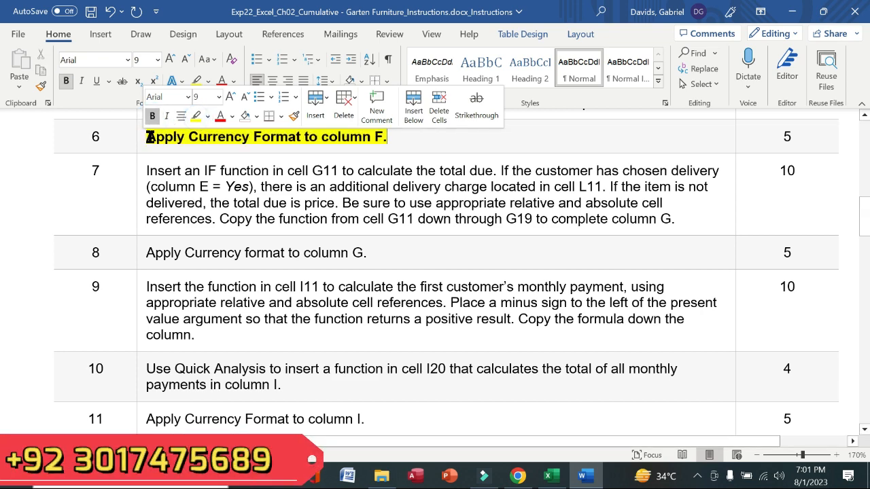
left_click_drag(148, 136, 403, 132)
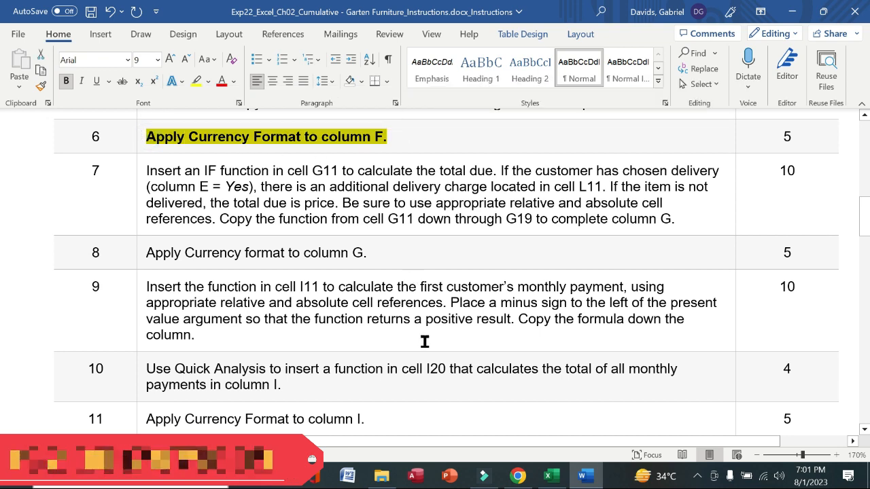
Switch to the Excel workbook and apply the Currency format to the prices in F11:F19.
left_click(557, 477)
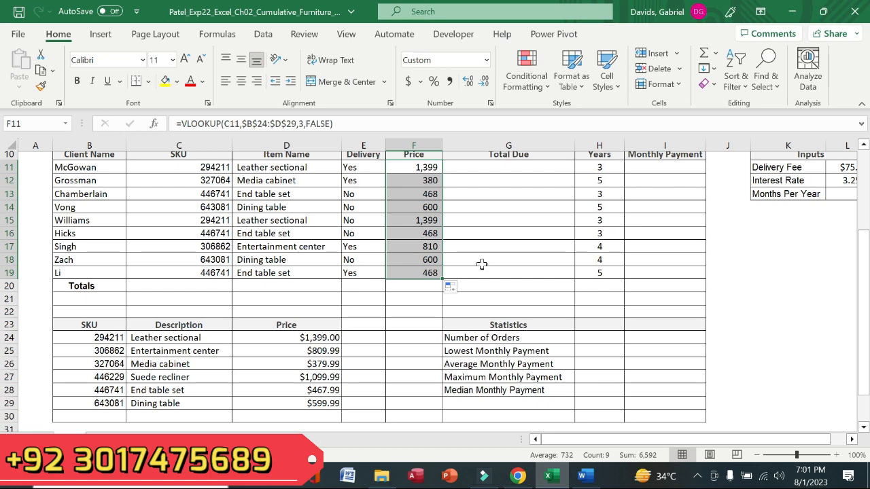
left_click(488, 62)
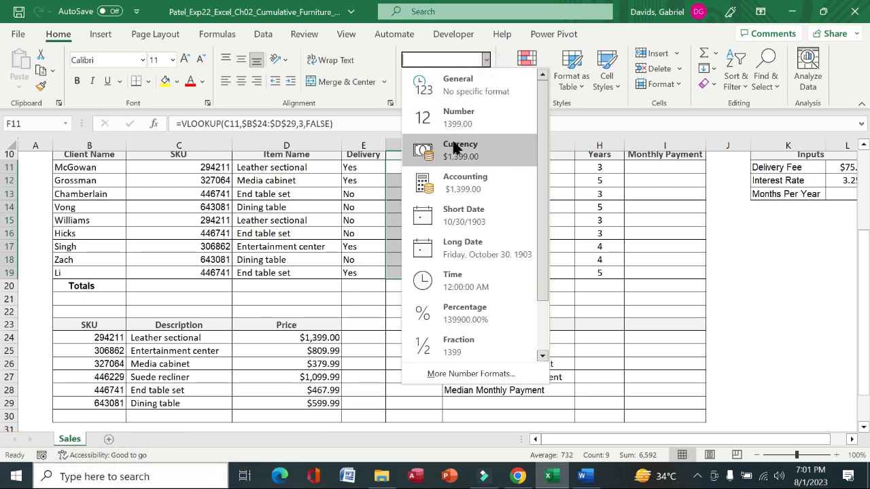
left_click(472, 155)
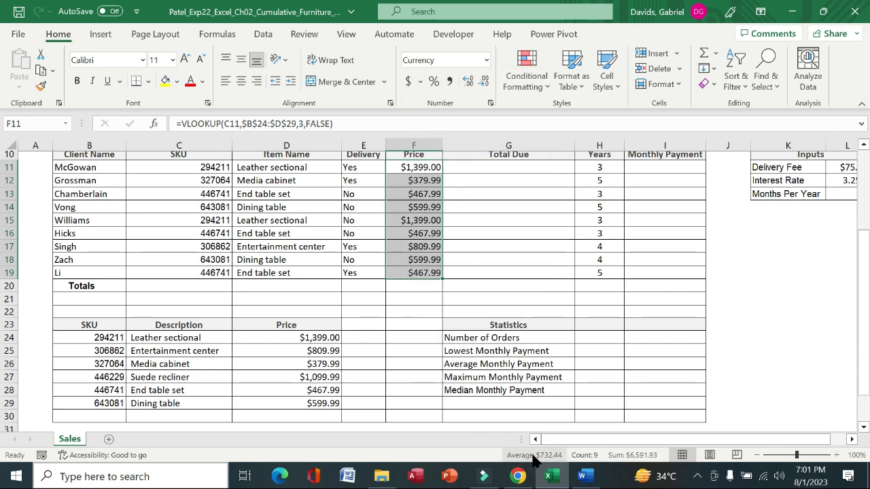
Switch to the Word instructions and remove the bold and yellow highlight from the step 6 instruction.
left_click(586, 480)
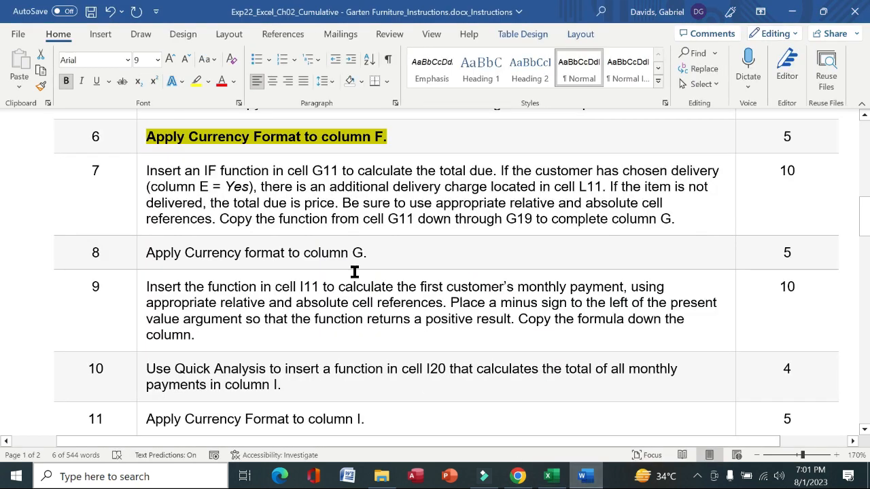
left_click(138, 138)
left_click(151, 117)
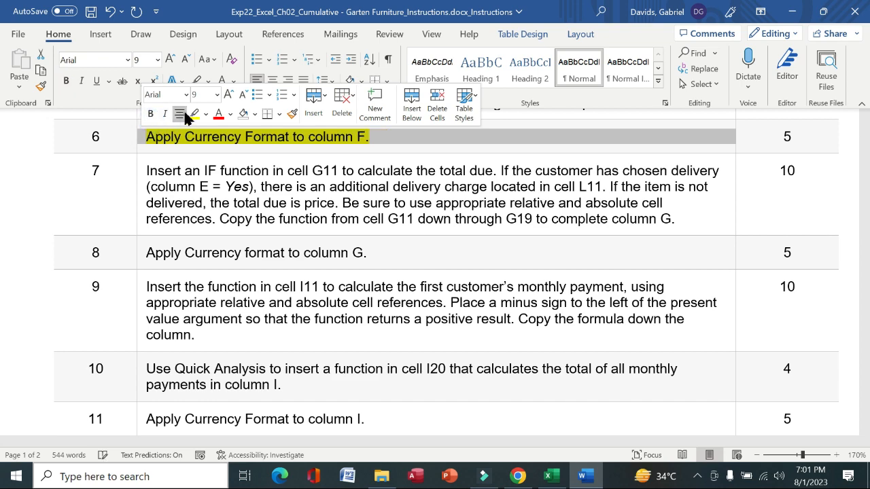
left_click(194, 113)
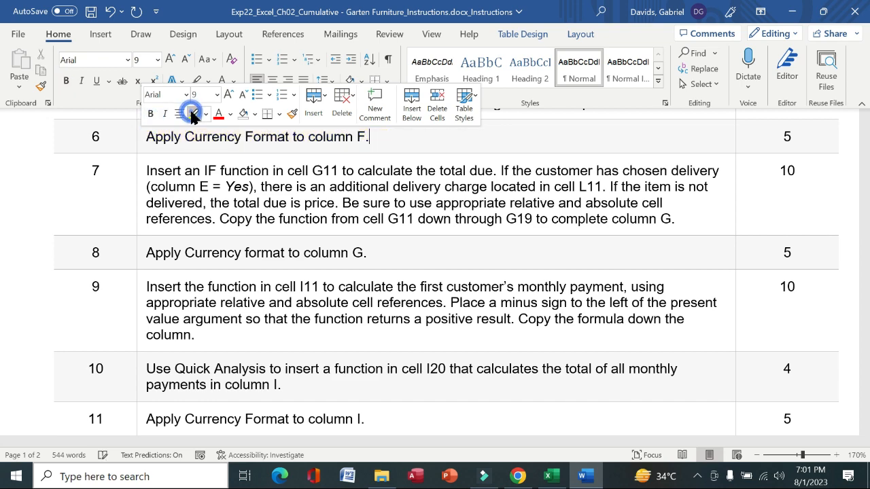
Make the step 7 instruction in the Word table bold and highlight it in yellow.
left_click(138, 195)
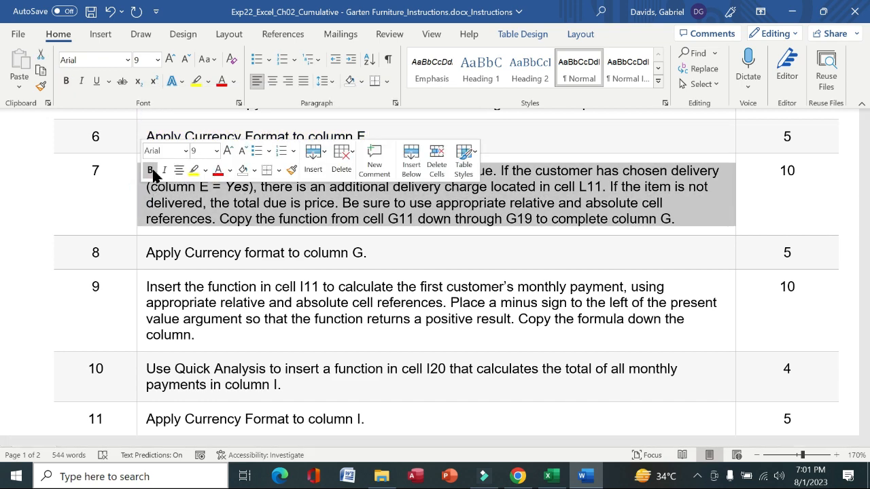
left_click(151, 170)
left_click(194, 170)
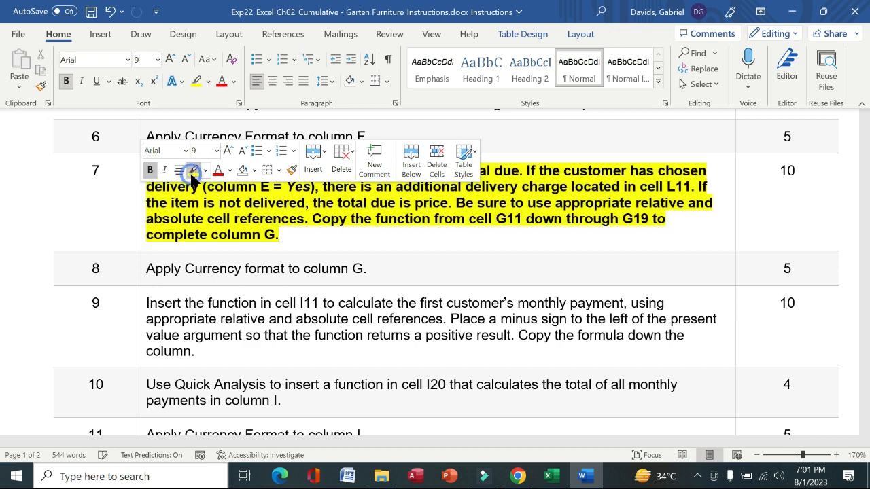
left_click(123, 204)
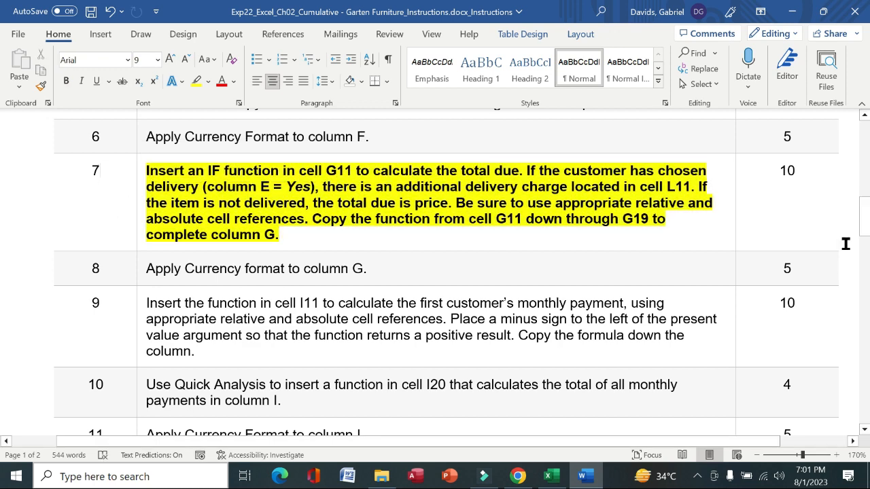
Read the IF requirement in the Word step 7 instruction and start an IF function in Excel cell G11 with its Function Arguments dialog open.
left_click_drag(865, 225, 865, 231)
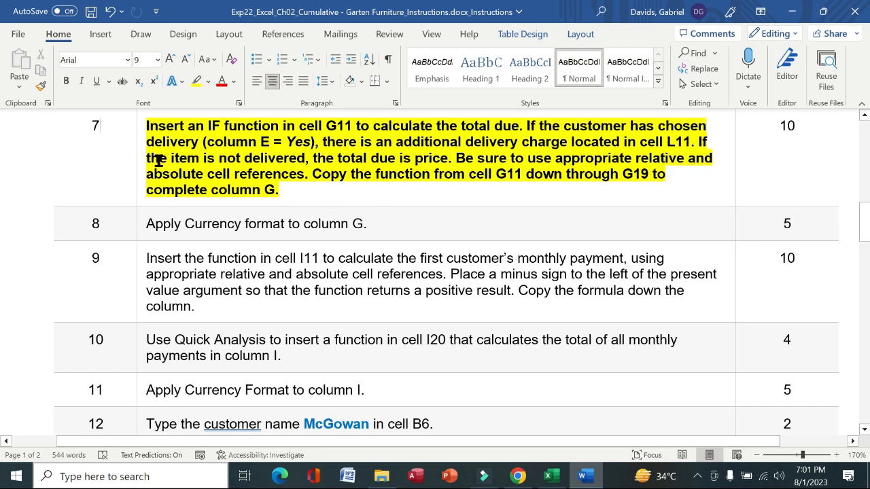
left_click_drag(163, 130, 513, 129)
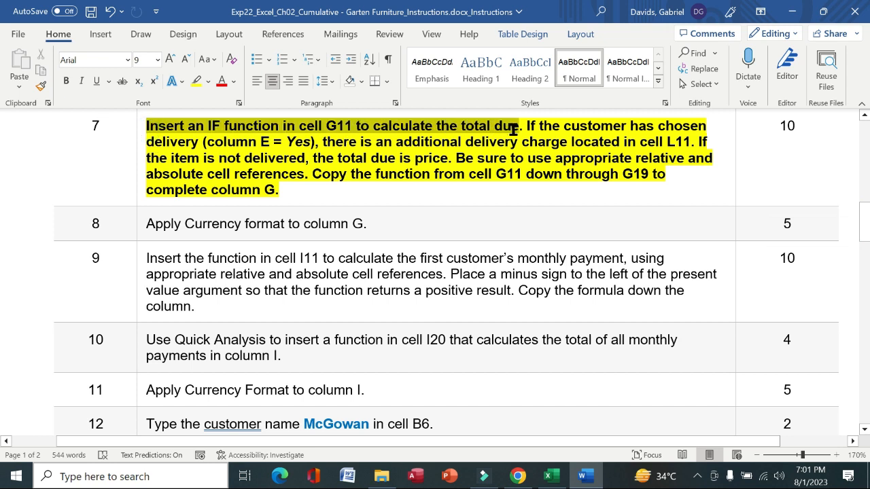
left_click(549, 477)
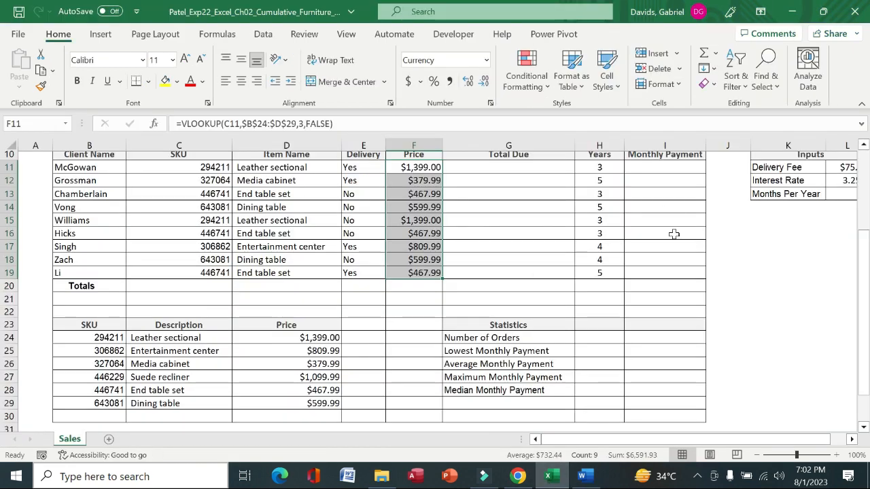
left_click(528, 169)
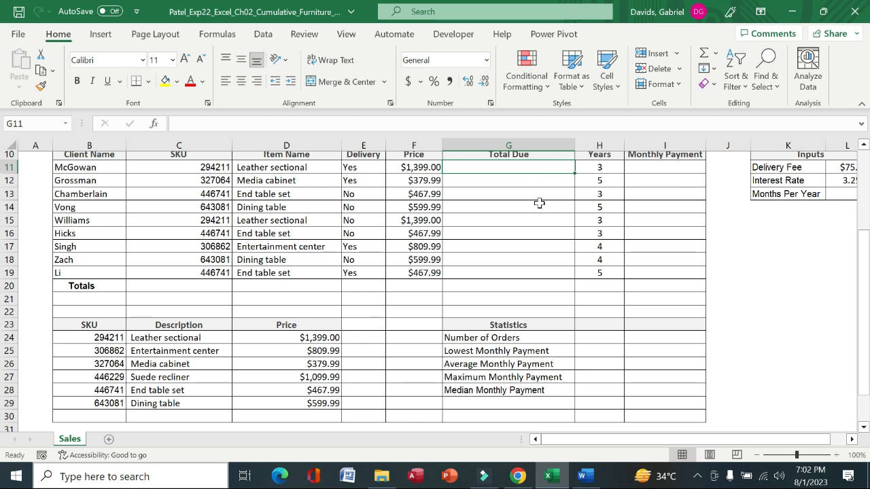
type("=if")
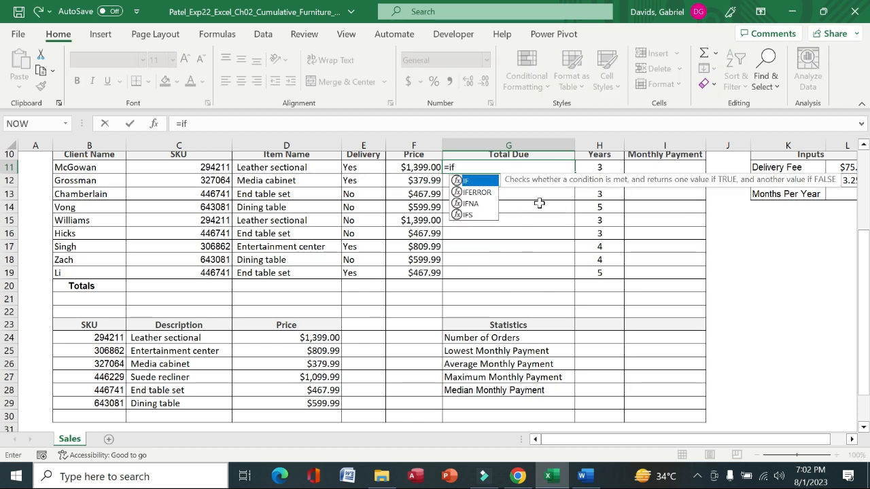
double_click(475, 181)
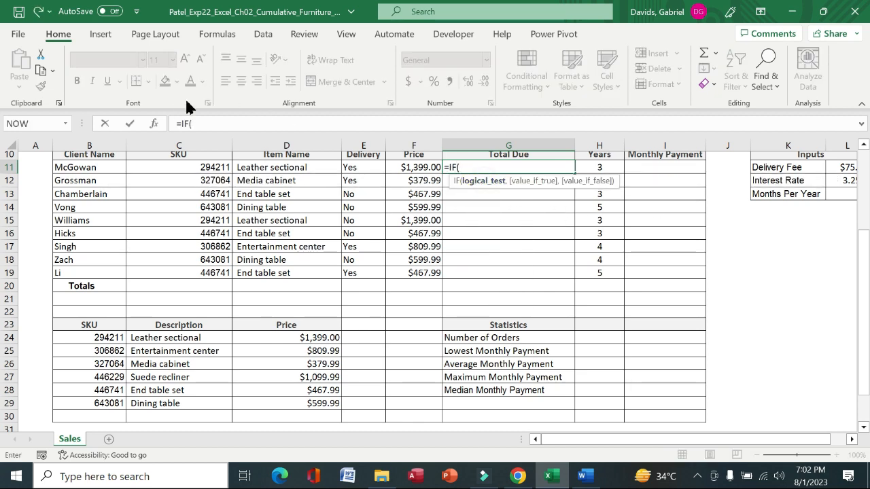
left_click(154, 124)
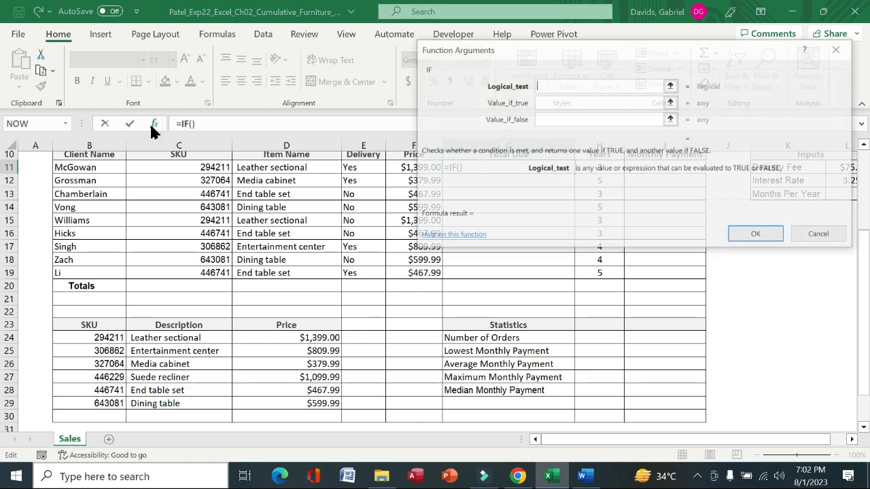
left_click_drag(489, 58, 525, 41)
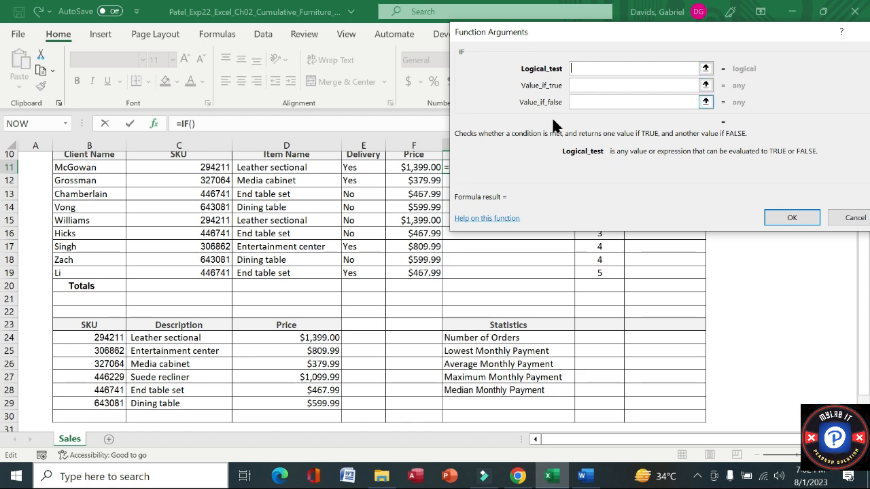
Check the delivery condition in the Word step 7 instruction and set the Excel G11 IF function's logical test to E11="Yes".
left_click(582, 477)
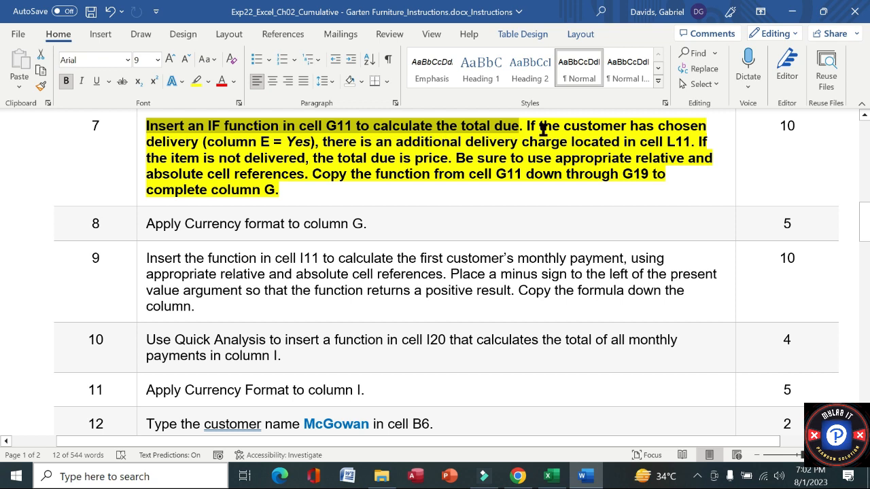
left_click_drag(557, 128, 324, 141)
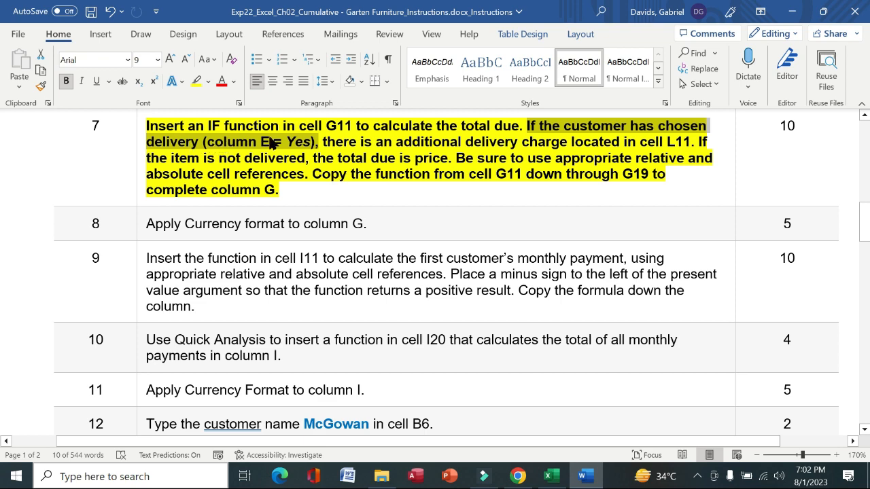
left_click(548, 476)
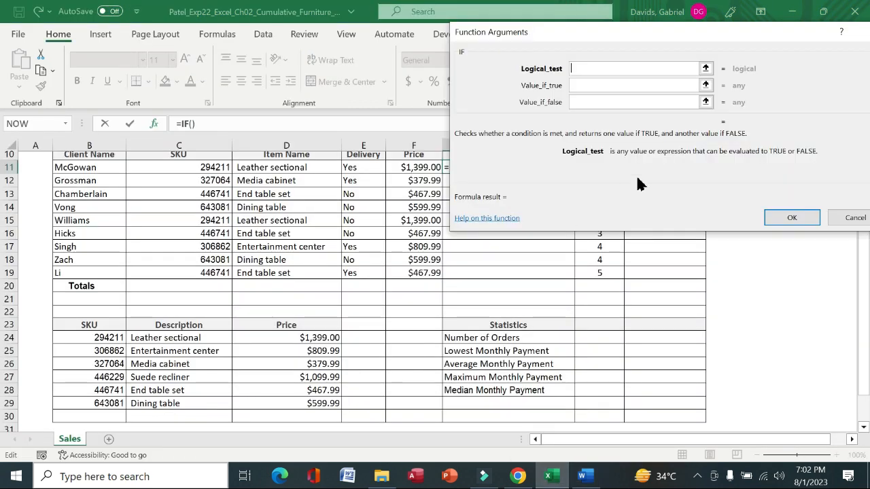
left_click(356, 169)
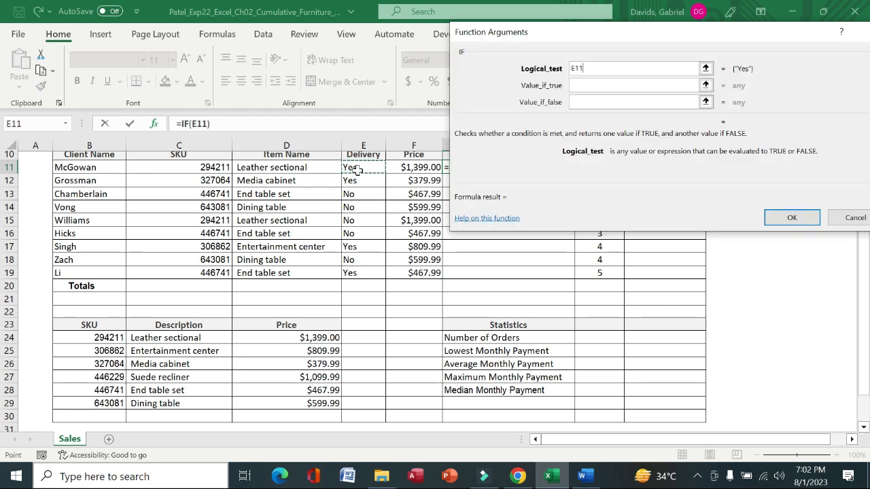
type("=")
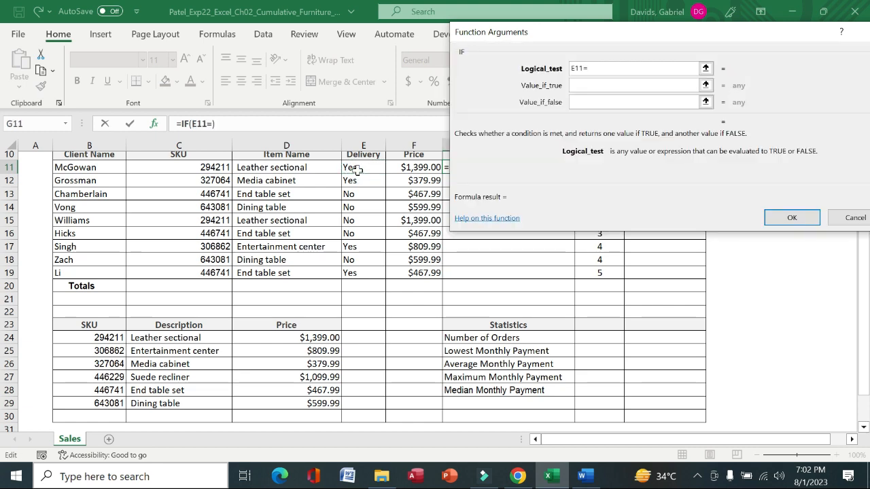
type("\"Yes\"")
key("Tab")
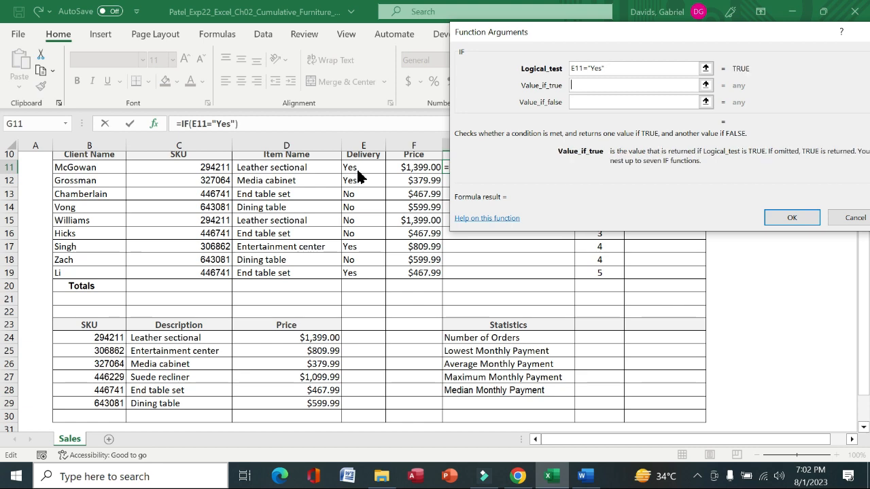
Check the delivery charge requirement in the Word step 7 instruction and set the Excel G11 IF function's Value_if_true to F11+L11.
left_click(582, 476)
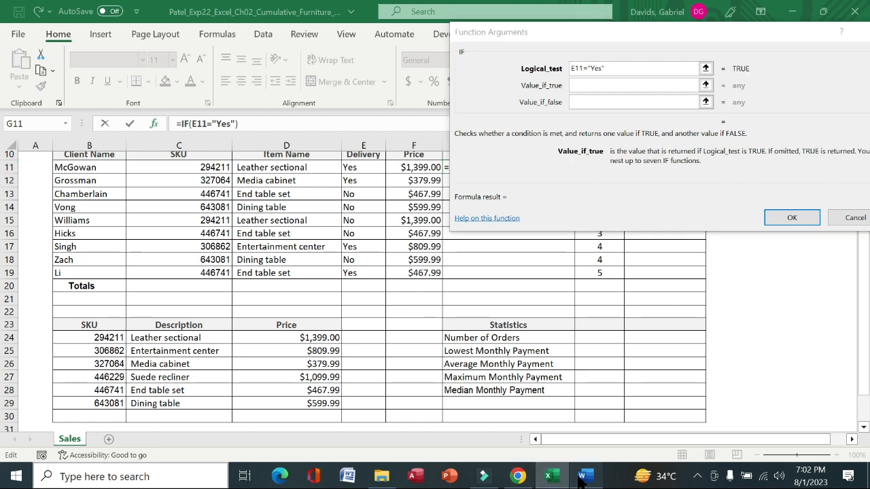
left_click_drag(323, 141, 690, 141)
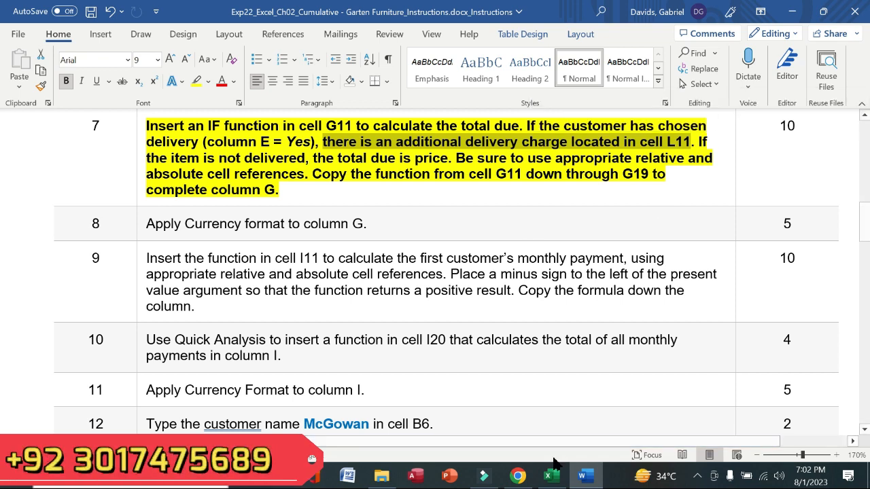
left_click(516, 354)
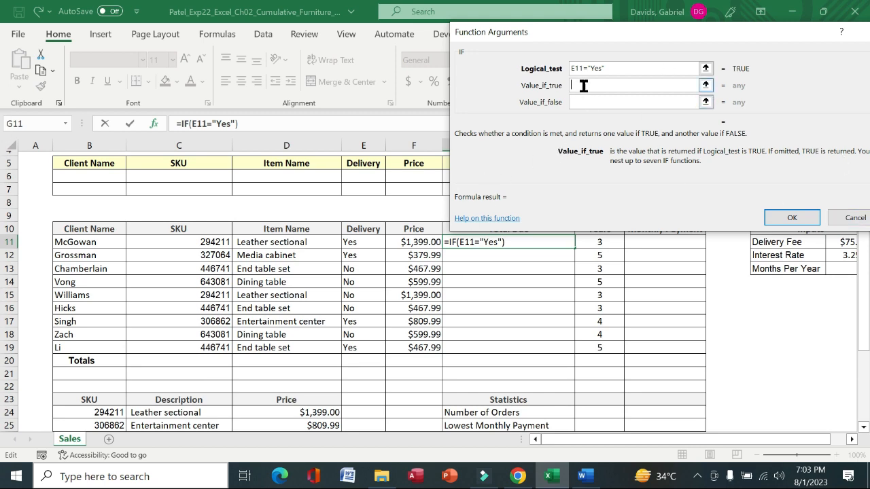
left_click(408, 242)
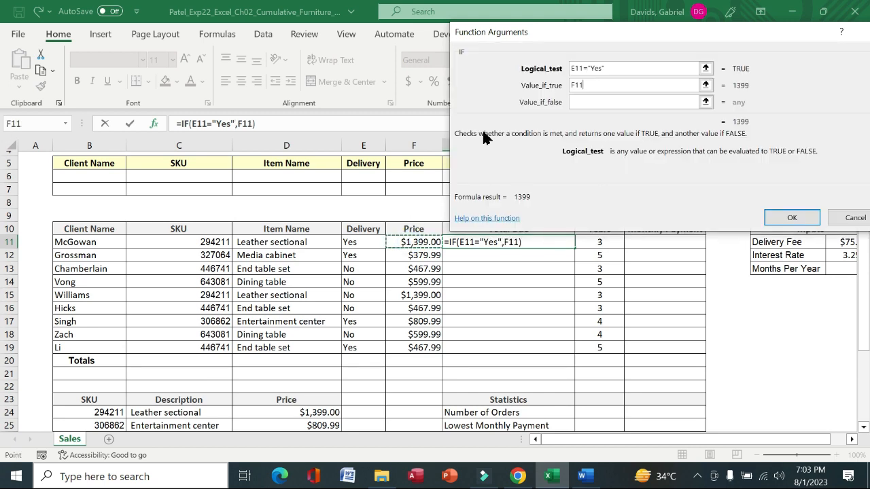
left_click(582, 476)
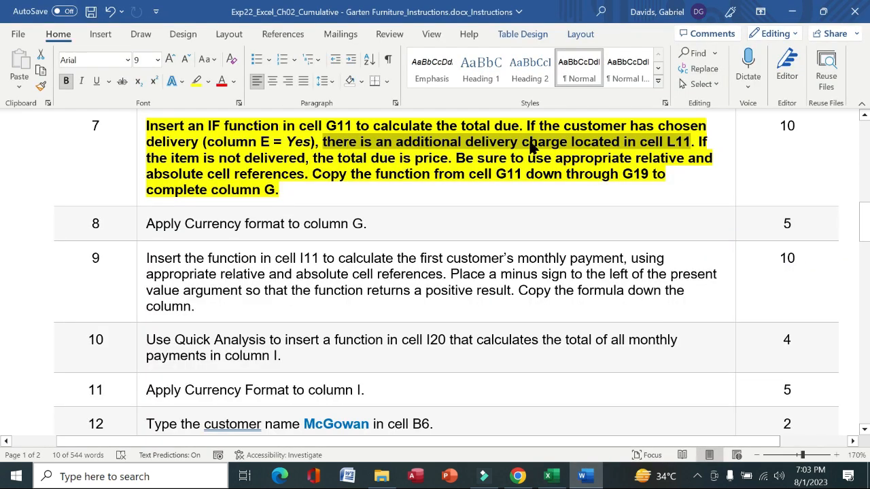
left_click(548, 476)
scroll(618, 443, "right", 1)
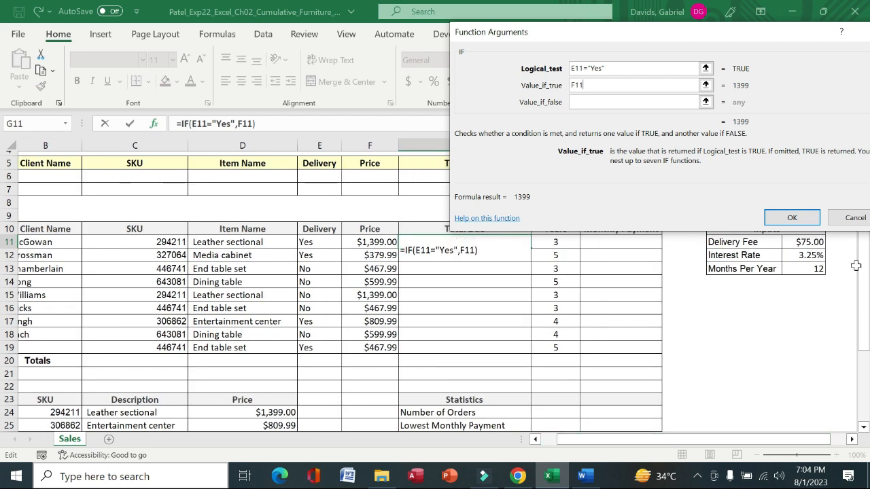
scroll(856, 266, "up", 1)
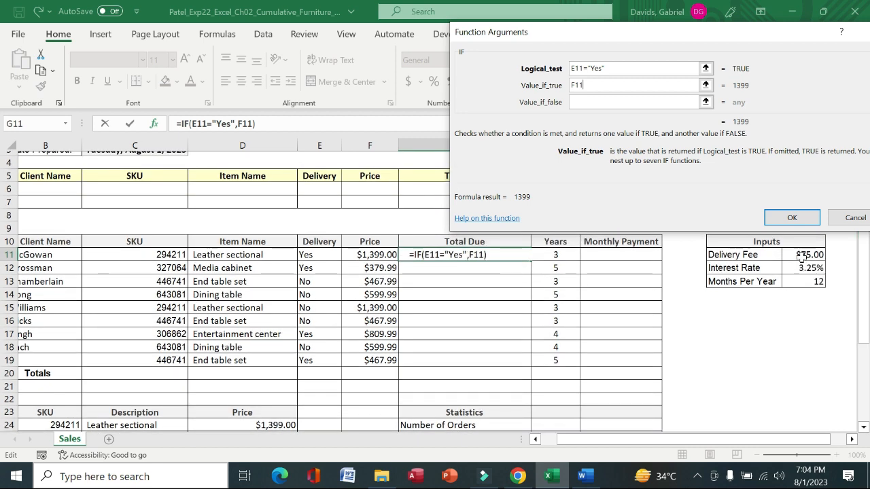
type("+")
left_click(803, 256)
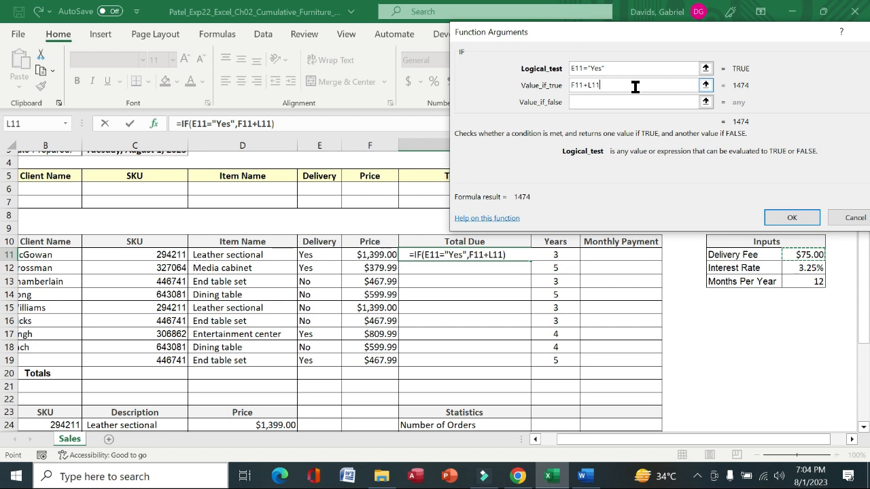
Make the L11 reference absolute in the G11 IF function's Value_if_true, so that it reads F11+$L$11.
key("Tab")
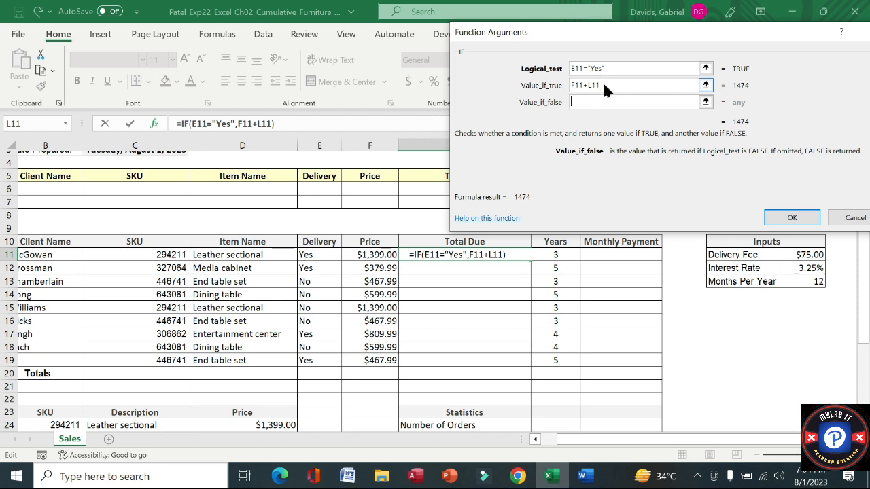
left_click(604, 85)
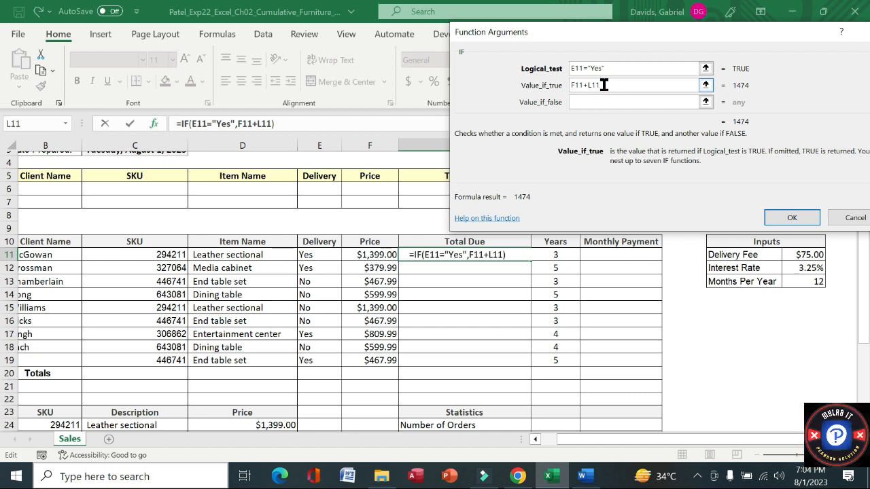
key("F4")
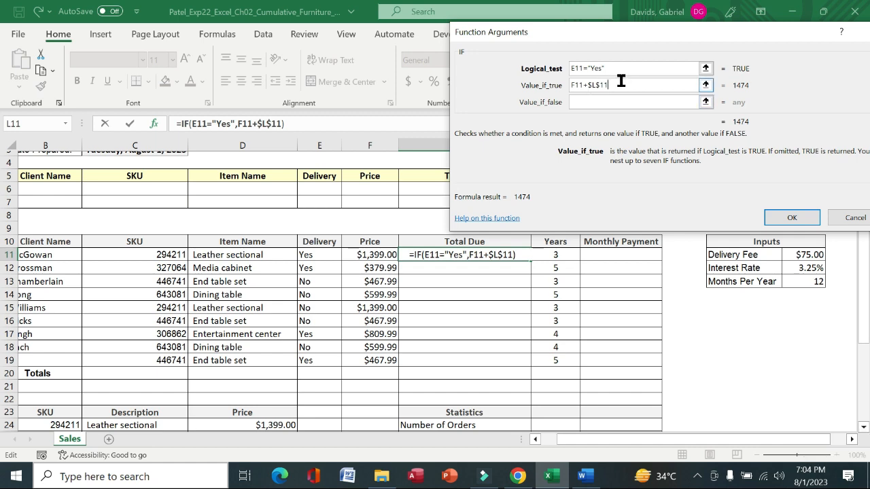
key("Tab")
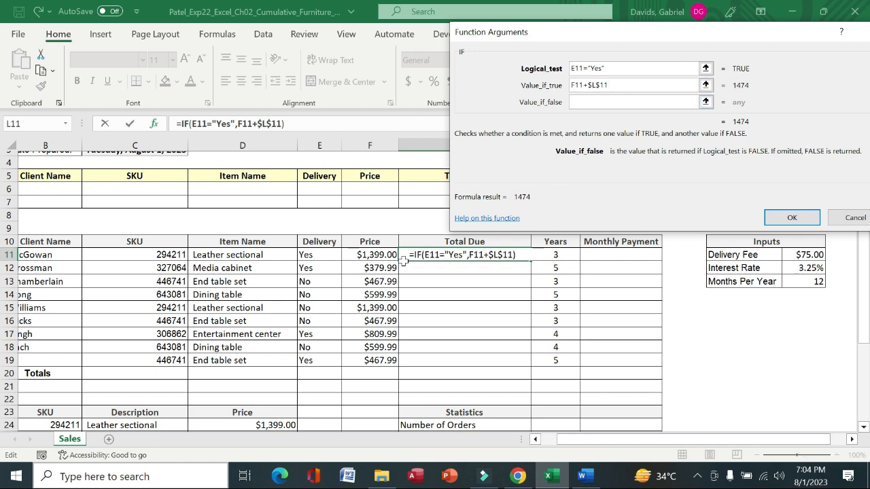
Check the not-delivered condition in the Word step 7 instruction, set the Excel G11 IF function's Value_if_false to F11 and accept the function.
left_click(583, 476)
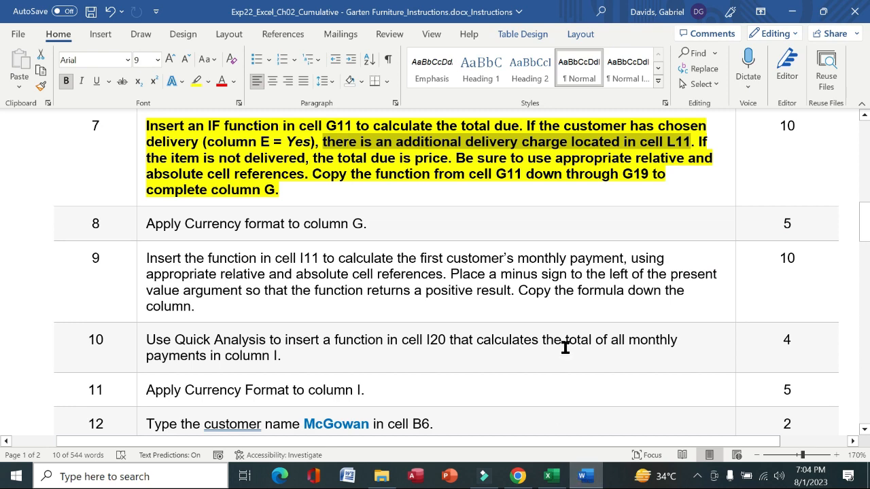
left_click_drag(699, 141, 448, 157)
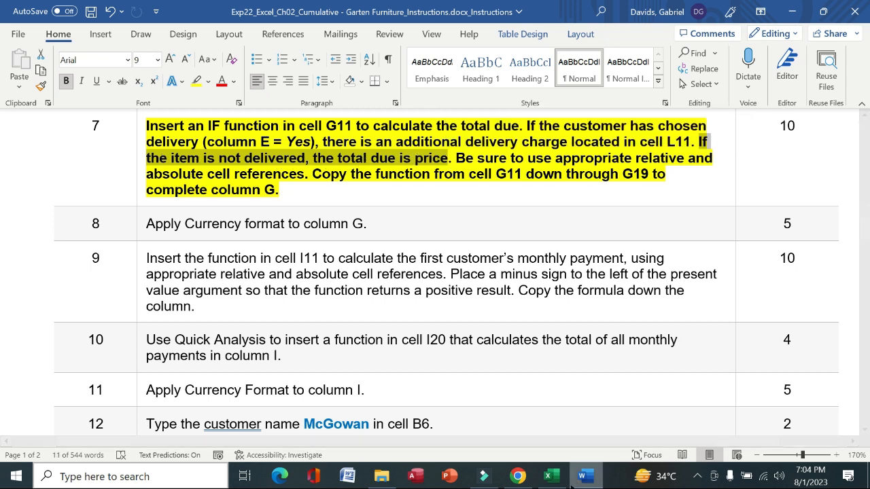
left_click(548, 476)
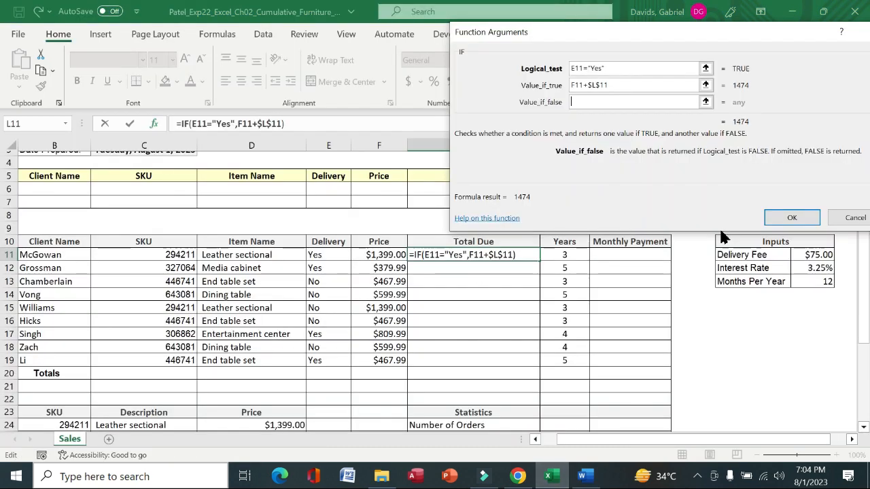
left_click(381, 256)
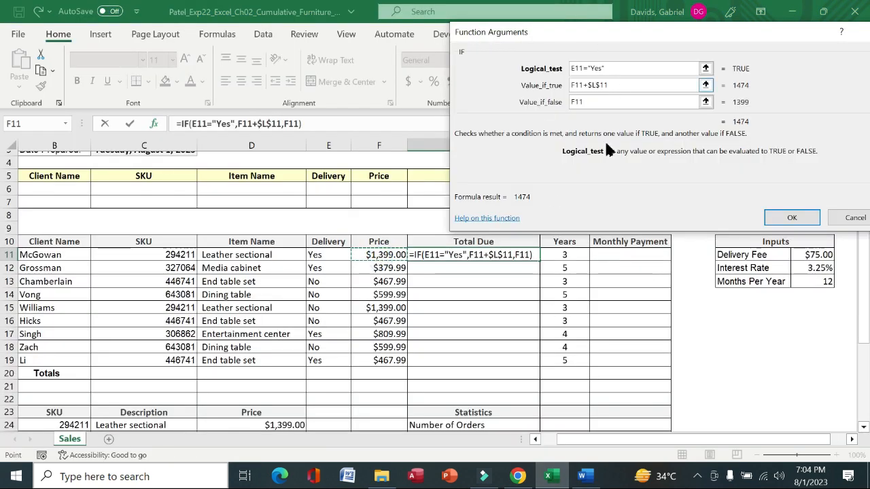
left_click(786, 218)
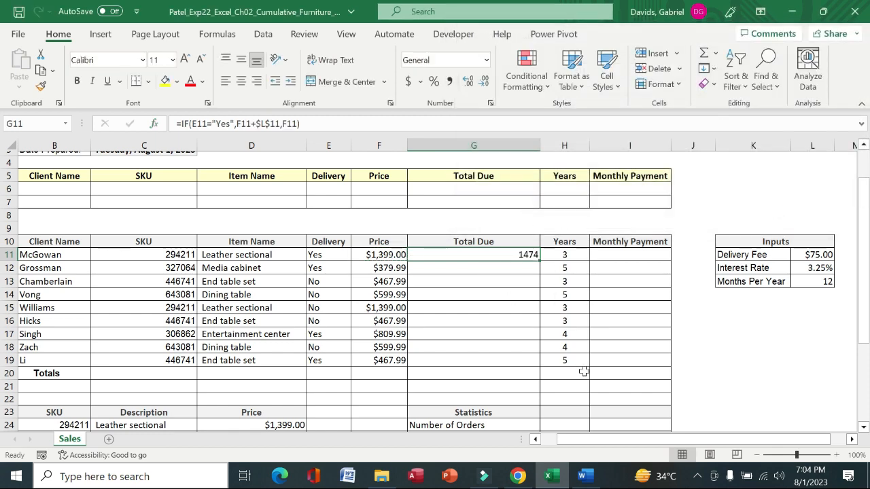
Check the copy requirement in the Word step 7 instruction and copy the Excel G11 function down through G19.
left_click(581, 476)
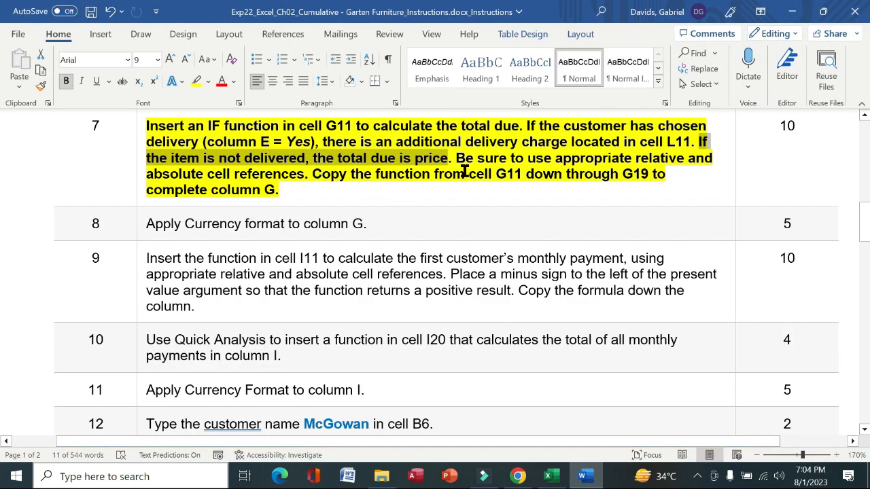
left_click_drag(450, 163, 681, 197)
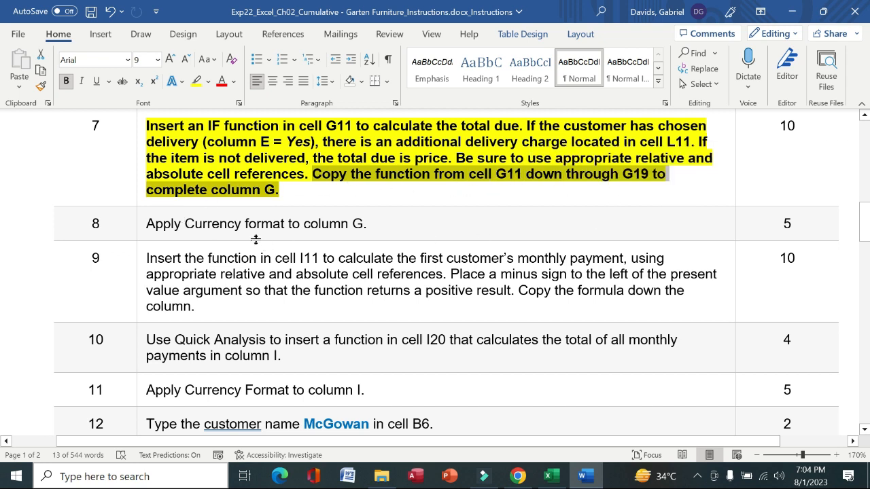
left_click(547, 476)
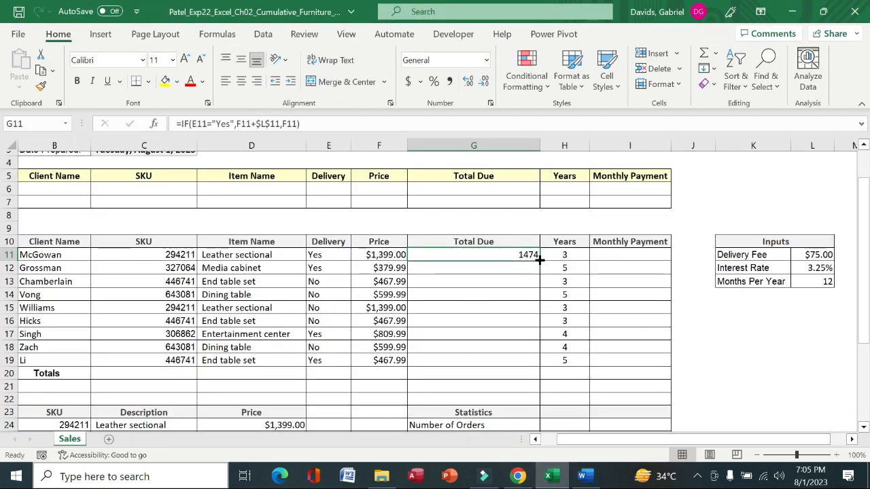
left_click_drag(539, 259, 521, 362)
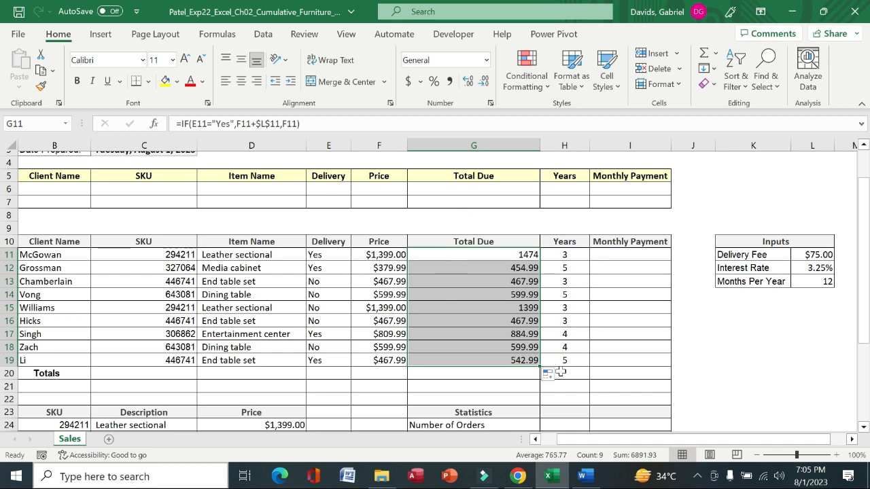
Switch to Word and remove the bold and yellow highlight from the step 7 instruction.
left_click(582, 477)
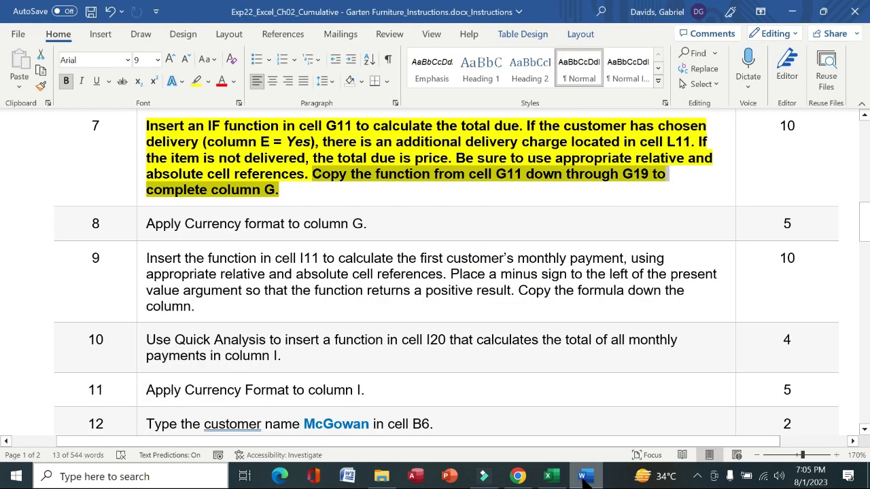
left_click(140, 172)
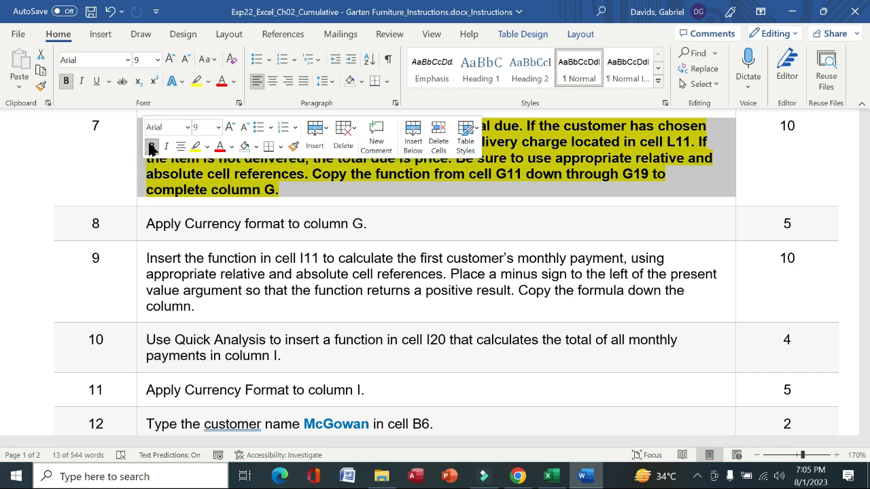
left_click(152, 148)
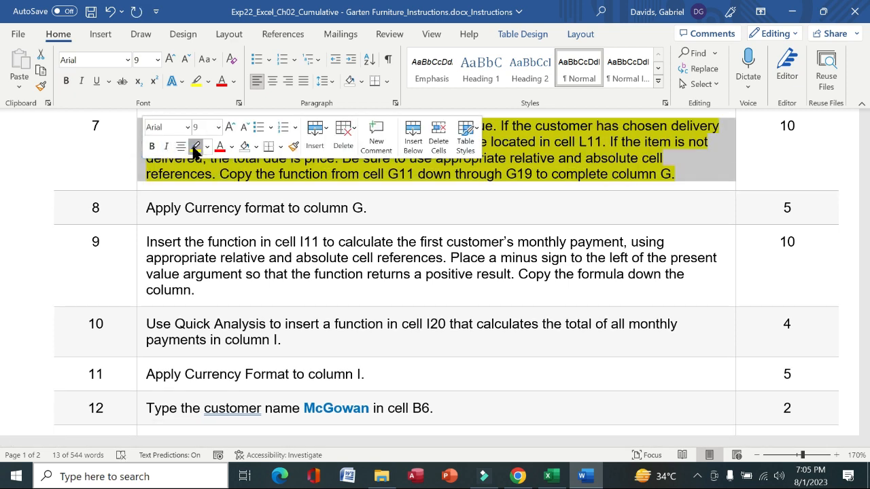
left_click(194, 146)
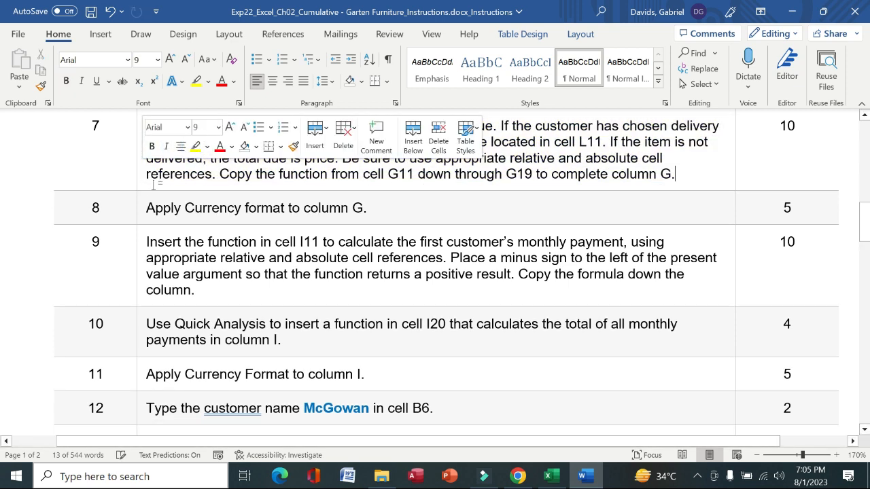
Make the step 8 instruction in the Word table bold, highlight it in yellow and select its text to read it.
left_click(136, 218)
left_click(148, 189)
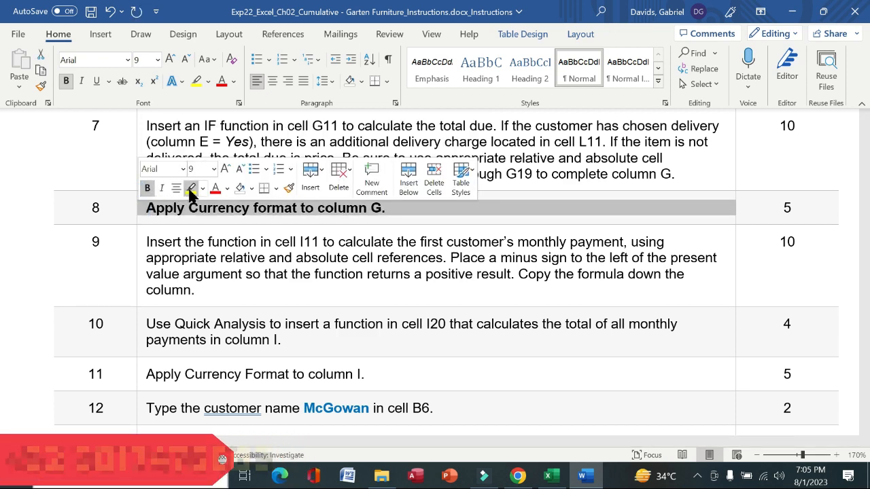
left_click(191, 188)
left_click_drag(148, 207, 384, 204)
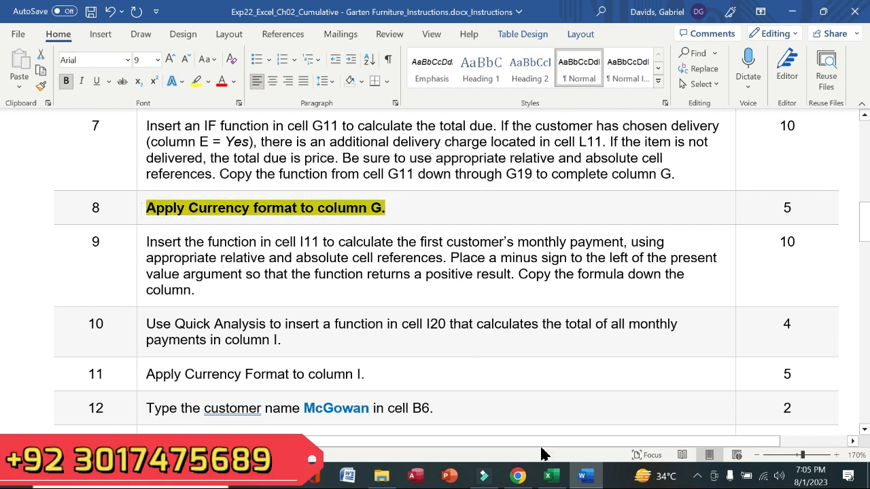
Switch to Excel and apply the Currency format to the Total Due values in G11:G19.
left_click(548, 476)
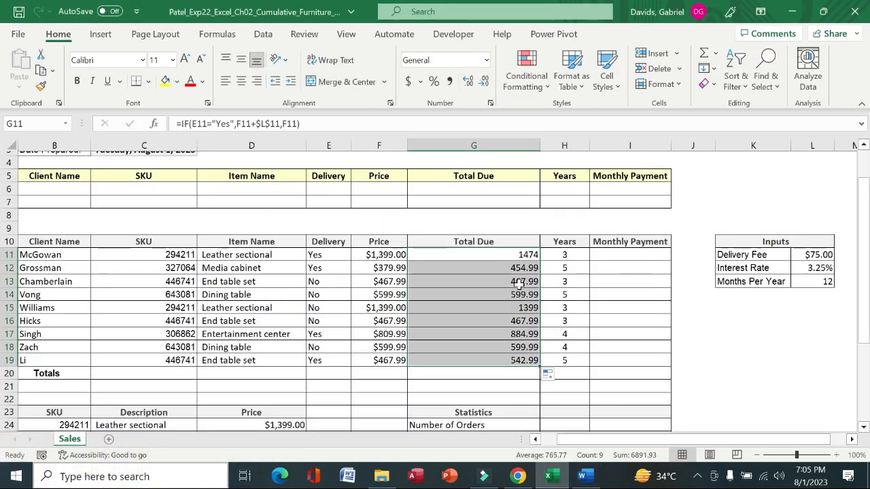
left_click(487, 62)
left_click(497, 150)
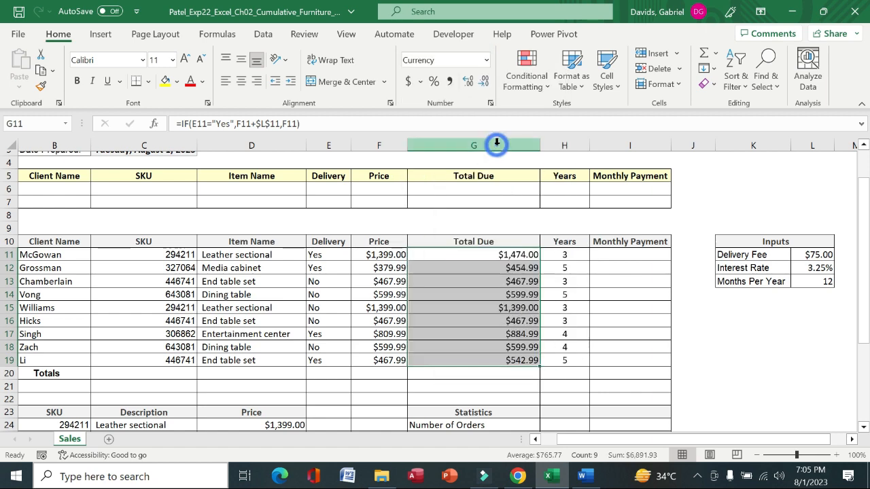
Switch to Word and remove the bold and yellow highlight from the step 8 instruction.
left_click(596, 480)
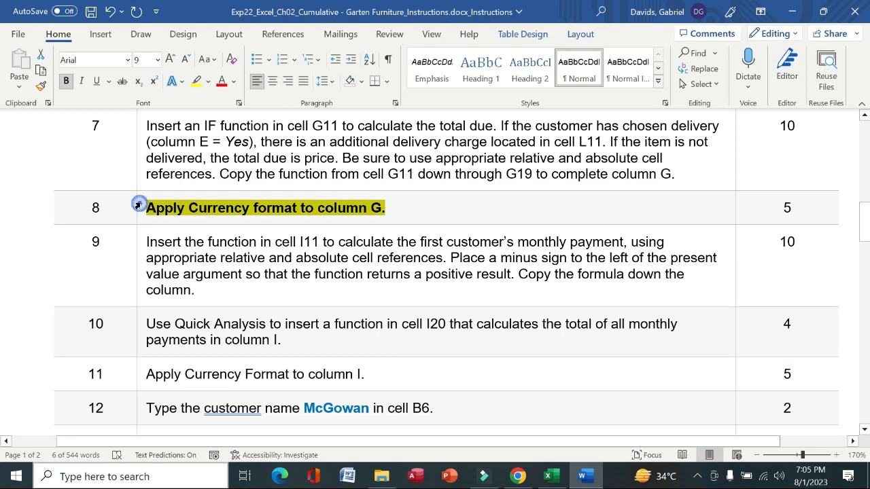
left_click(138, 206)
left_click(150, 181)
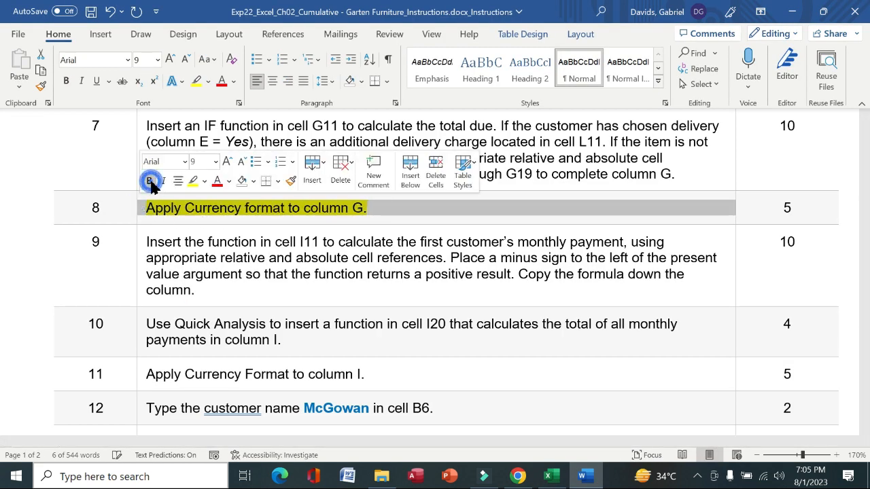
left_click(192, 181)
Make the step 9 instruction in the Word table bold and highlight it in yellow.
left_click(138, 278)
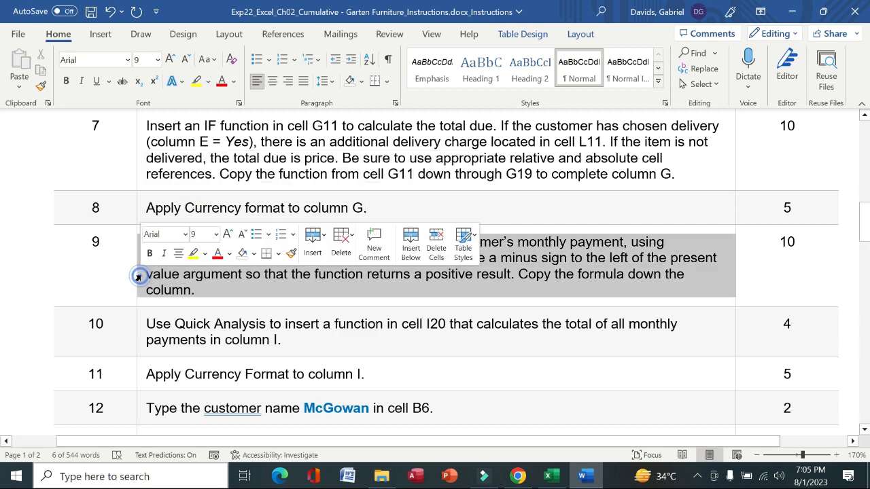
left_click(151, 254)
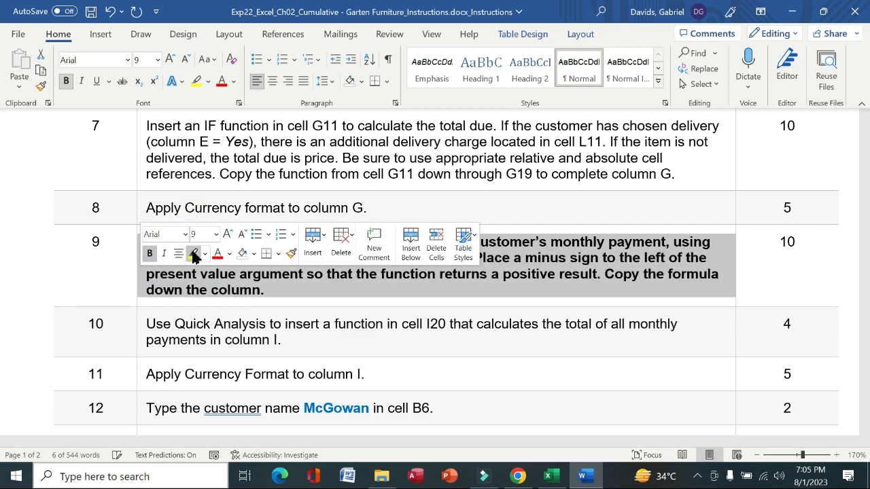
left_click(194, 254)
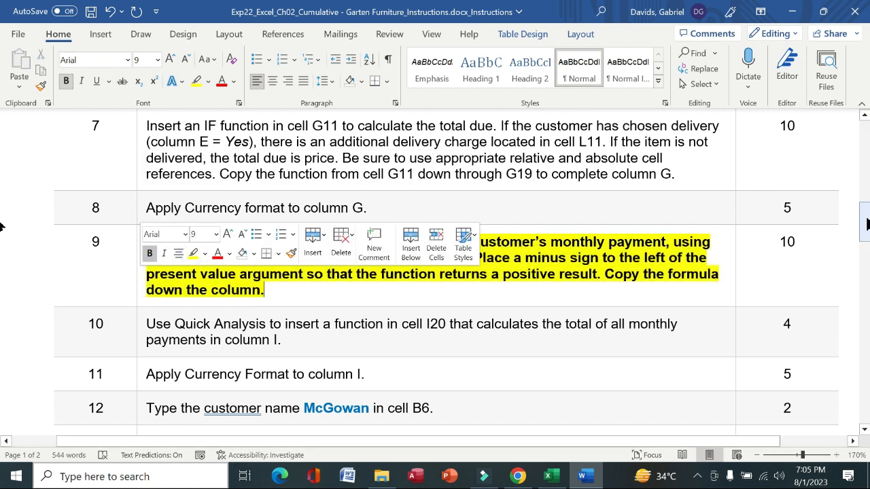
Read the monthly payment requirement in Word step 9 and start a PMT function in Excel cell I11, with its Function Arguments dialog clear of the Inputs table.
scroll(468, 196, "down", 3)
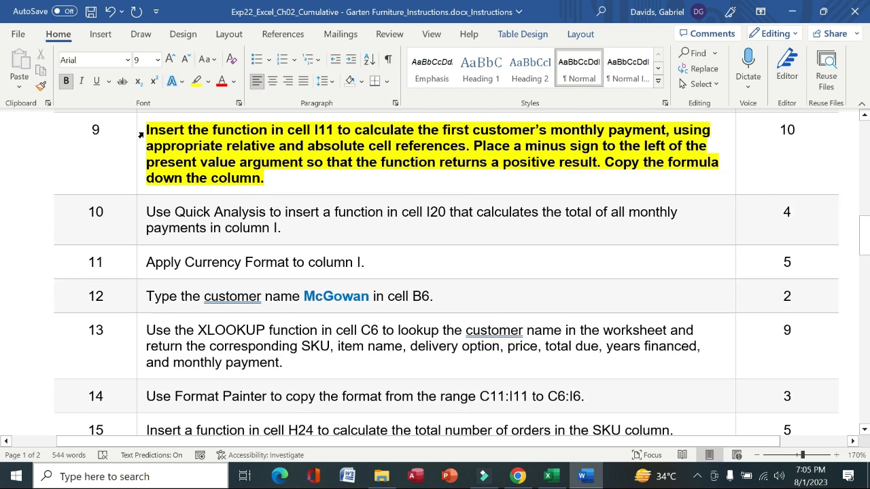
left_click_drag(147, 132, 632, 127)
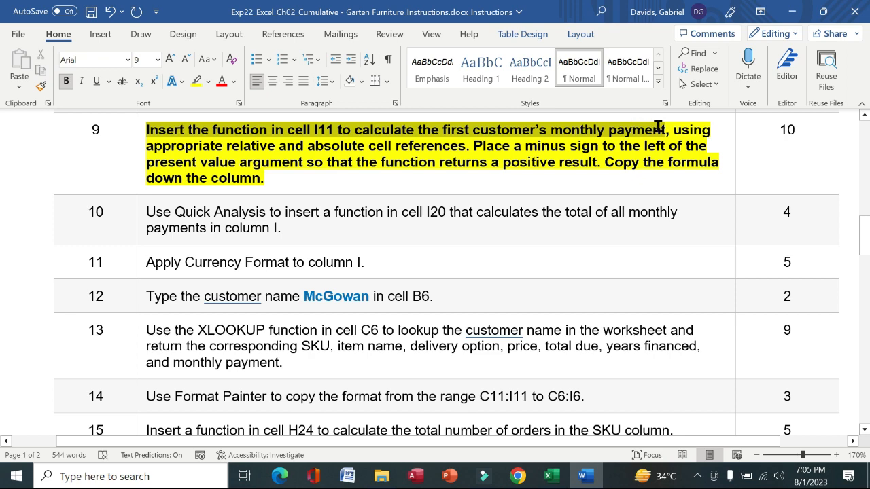
left_click_drag(658, 128, 658, 127)
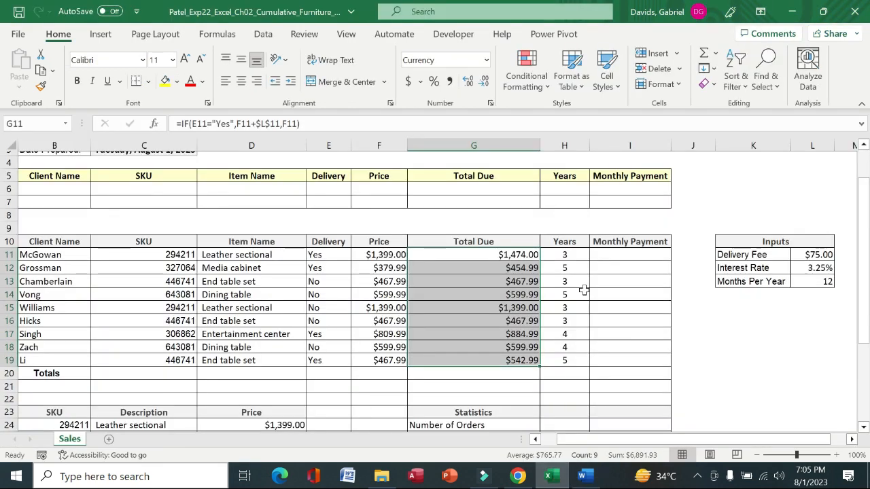
left_click(628, 254)
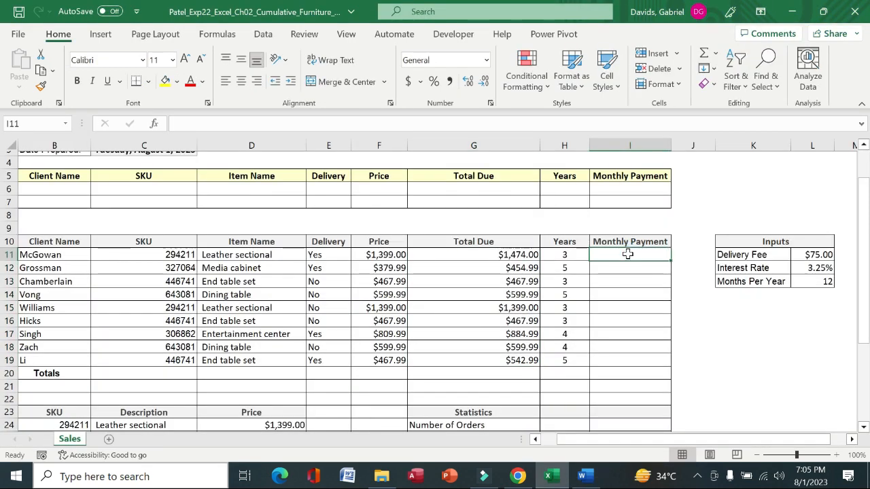
type("=pmt")
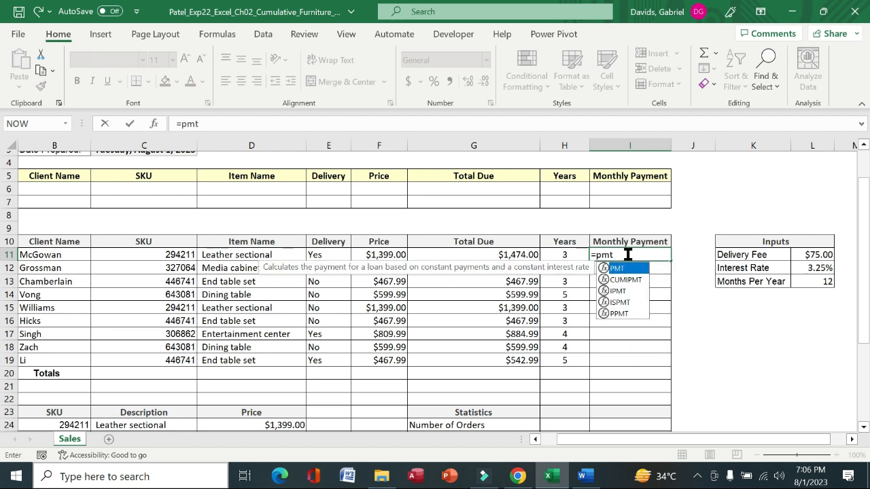
double_click(627, 270)
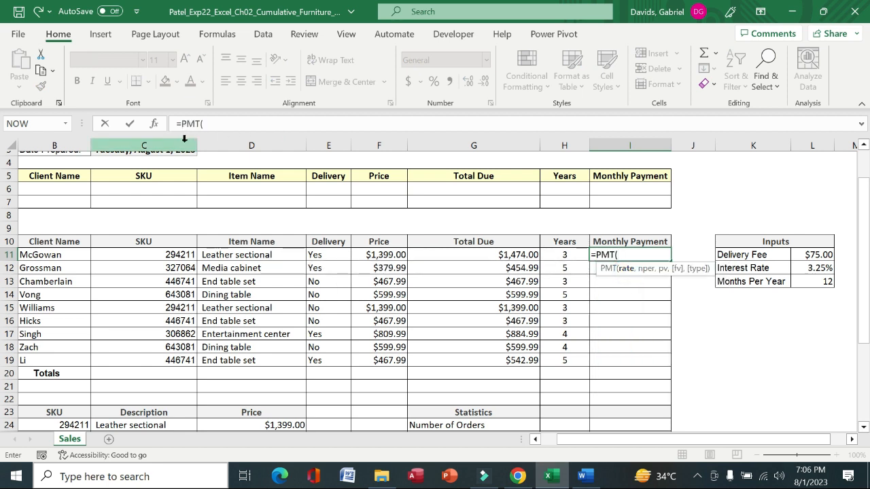
left_click(158, 124)
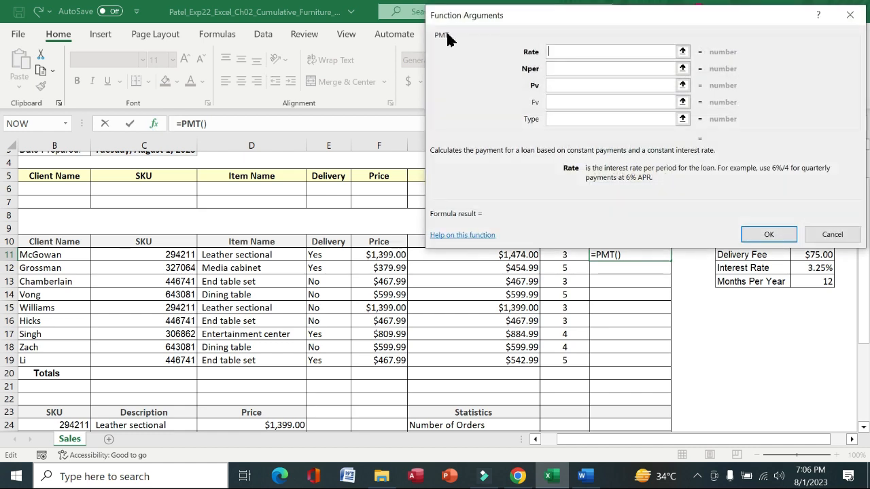
left_click_drag(569, 30, 378, 29)
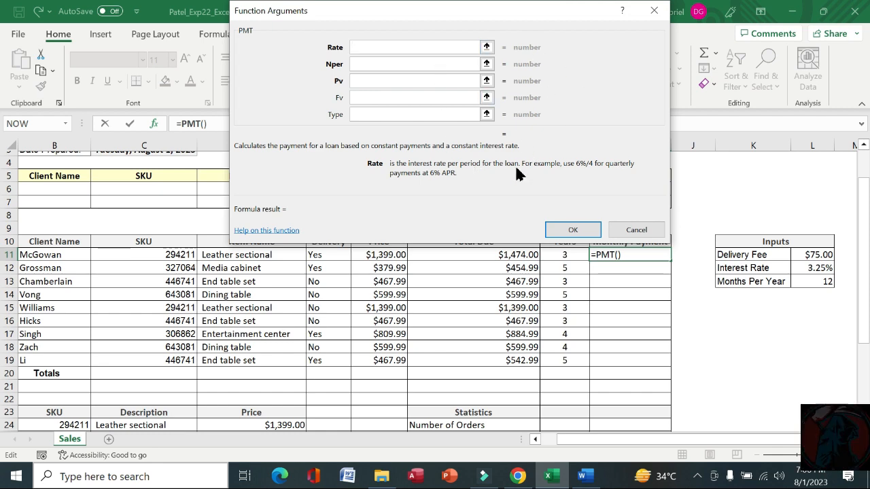
left_click_drag(514, 164, 536, 152)
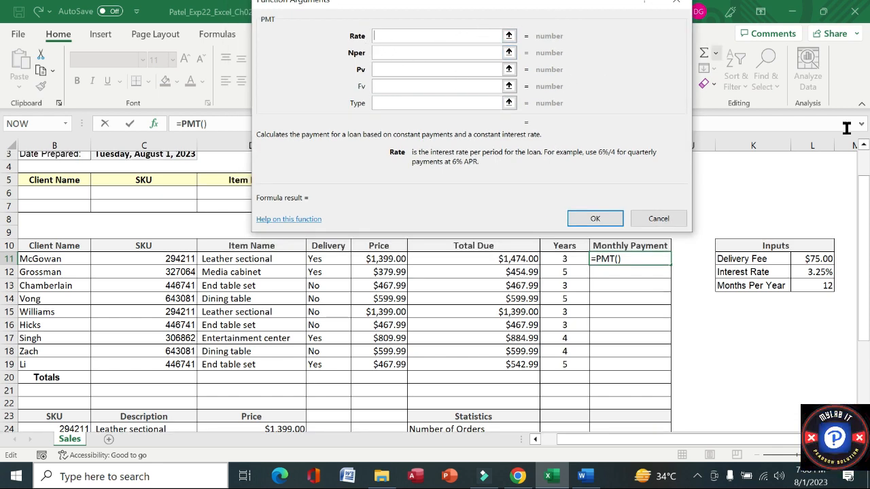
Set the PMT function's Rate argument to $L$12/$L$13, using absolute references to the interest rate and months per year.
left_click(805, 272)
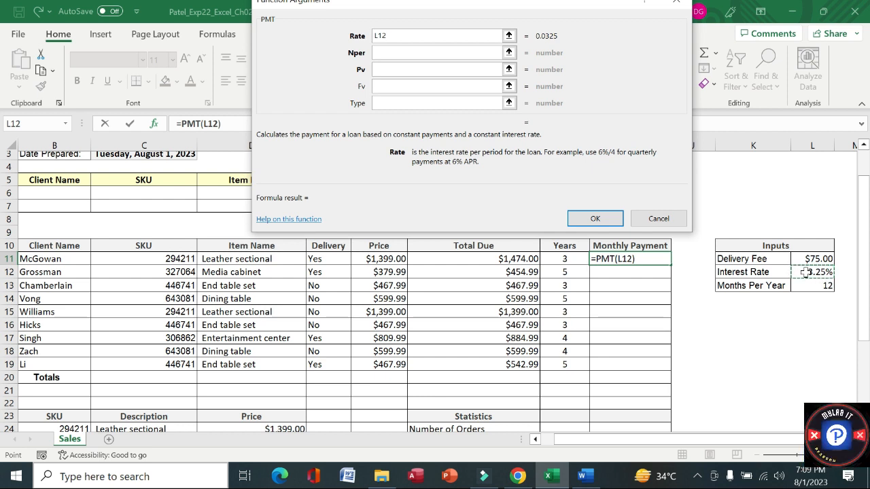
key("F4")
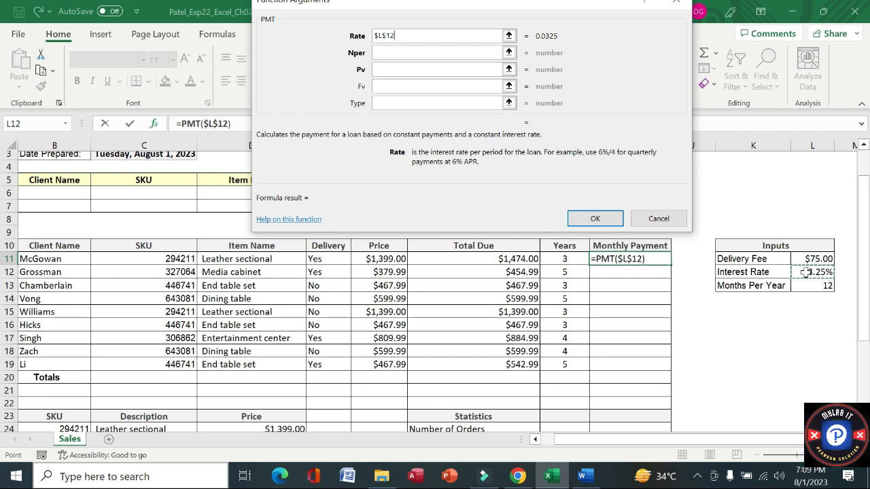
type("/")
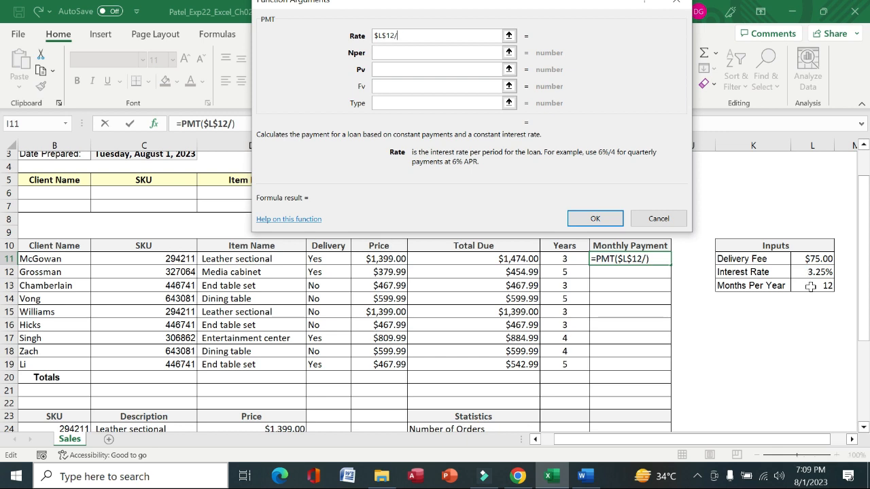
left_click(810, 286)
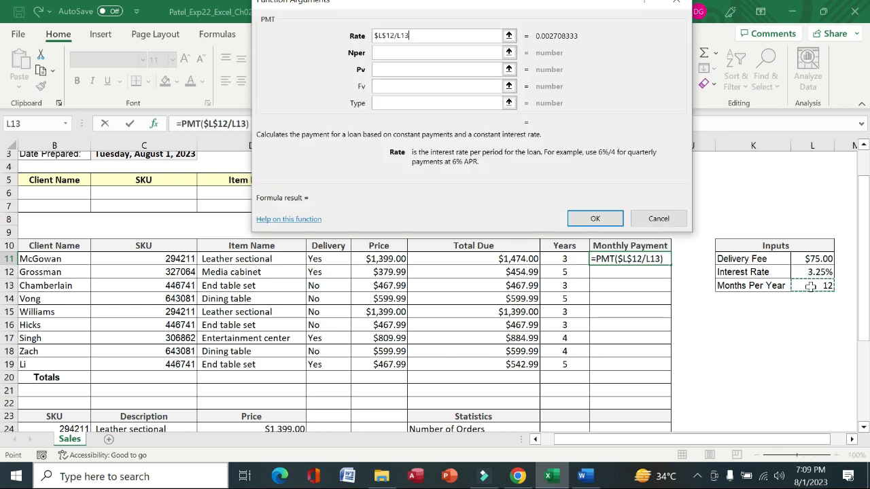
key("F4")
key("Tab")
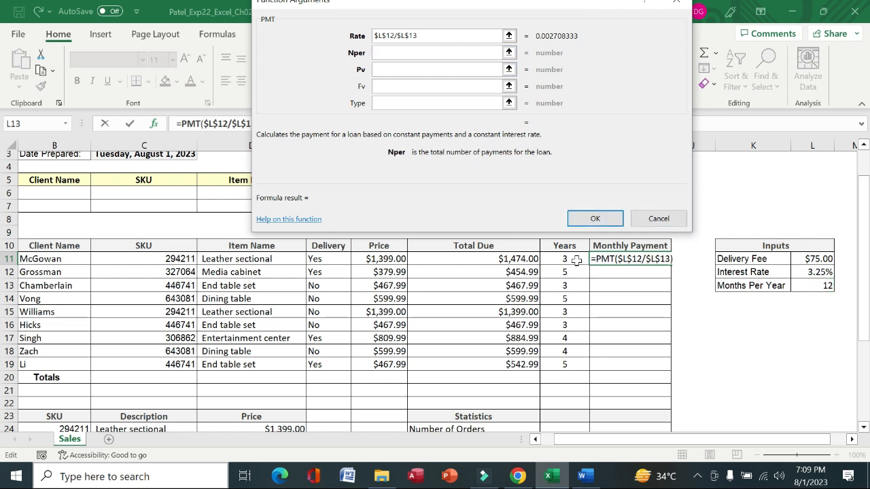
Set the PMT function's Nper argument to H11*$L$13, the years multiplied by the absolute months per year.
left_click(576, 260)
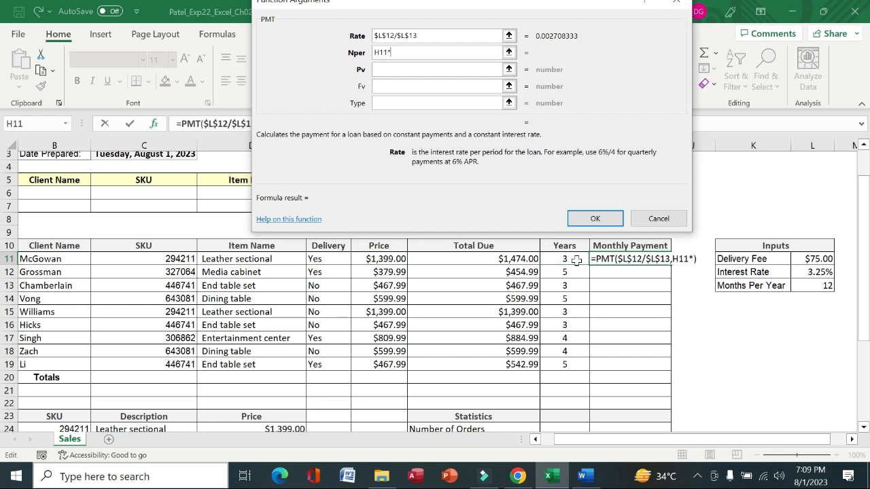
left_click(813, 285)
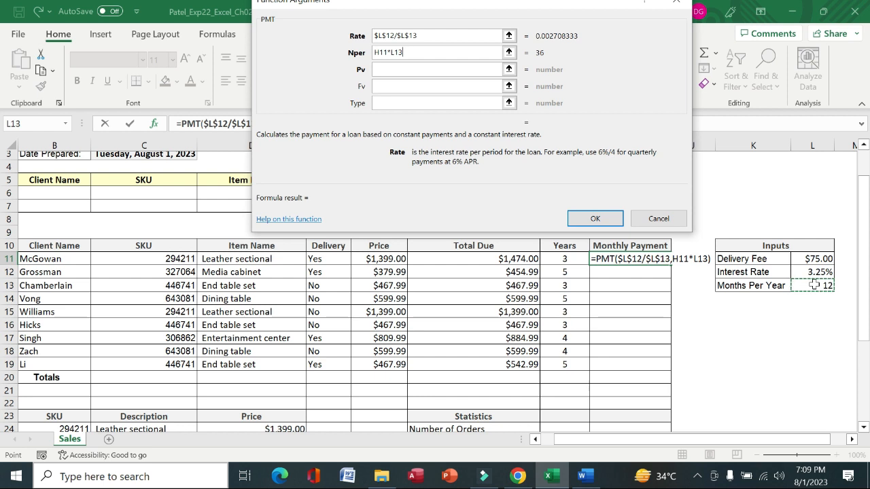
key("F4")
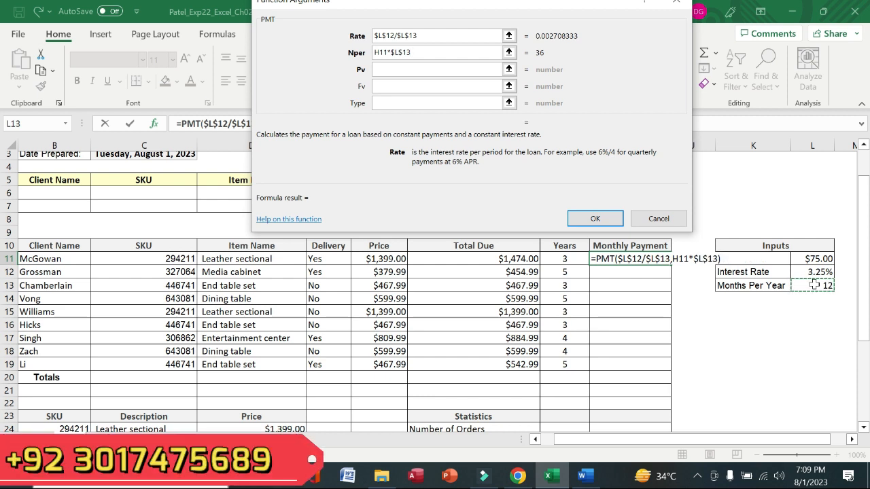
key("Tab")
Consult the minus sign requirement in Word step 9, and complete the PMT function in Excel cell I11 with Pv set to -G11.
type("-")
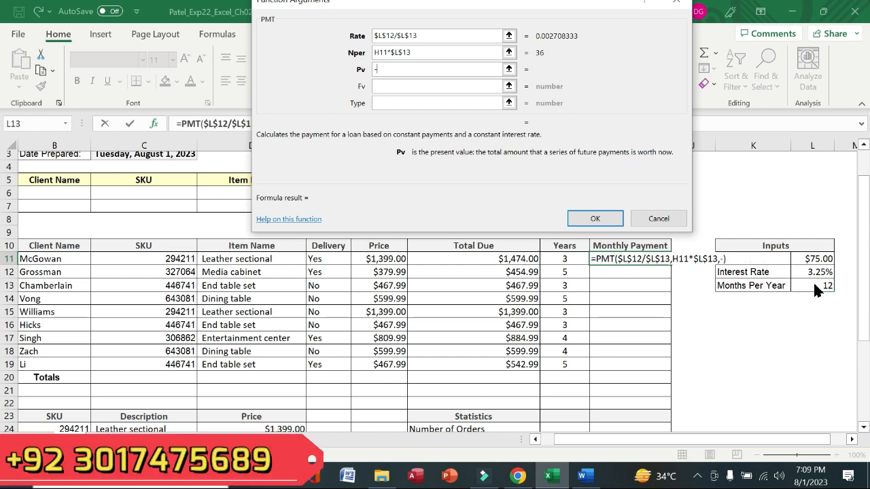
left_click(583, 477)
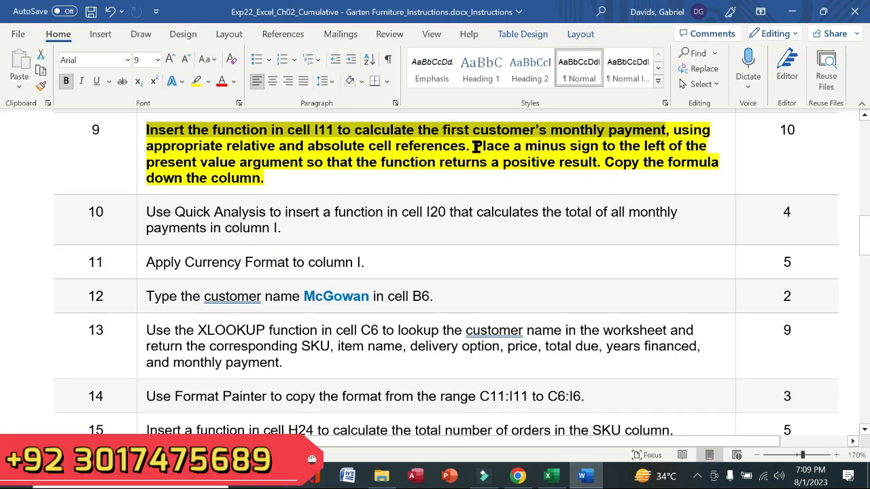
left_click_drag(645, 160, 605, 162)
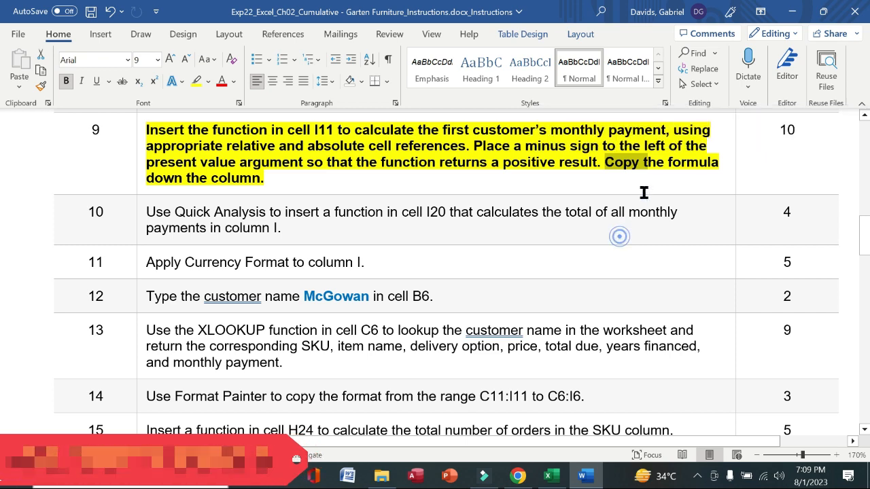
left_click_drag(644, 193, 748, 268)
left_click(748, 268)
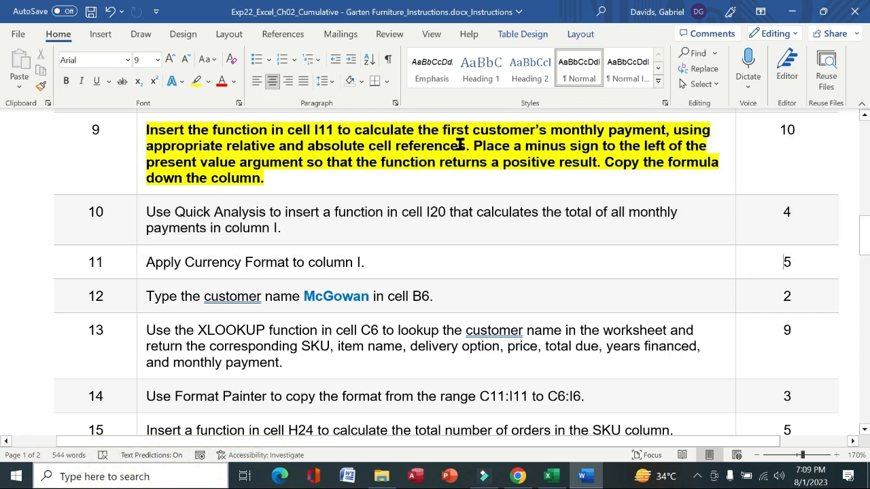
left_click_drag(474, 146, 598, 167)
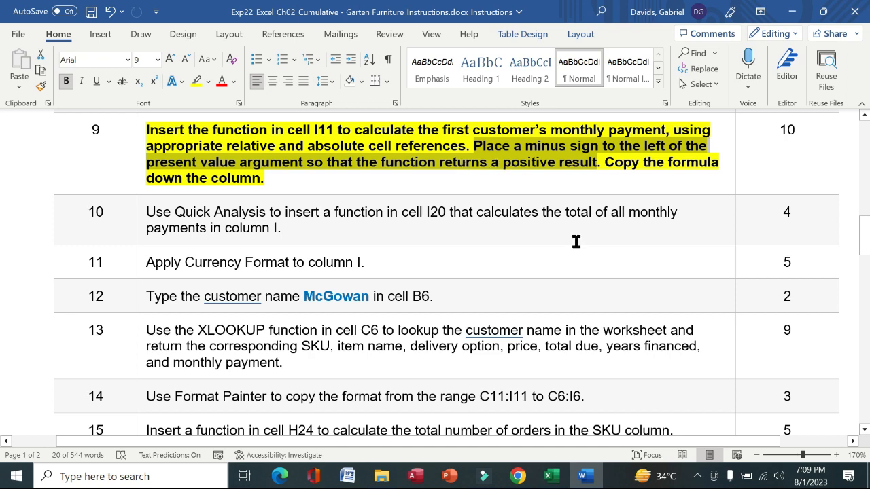
left_click(548, 476)
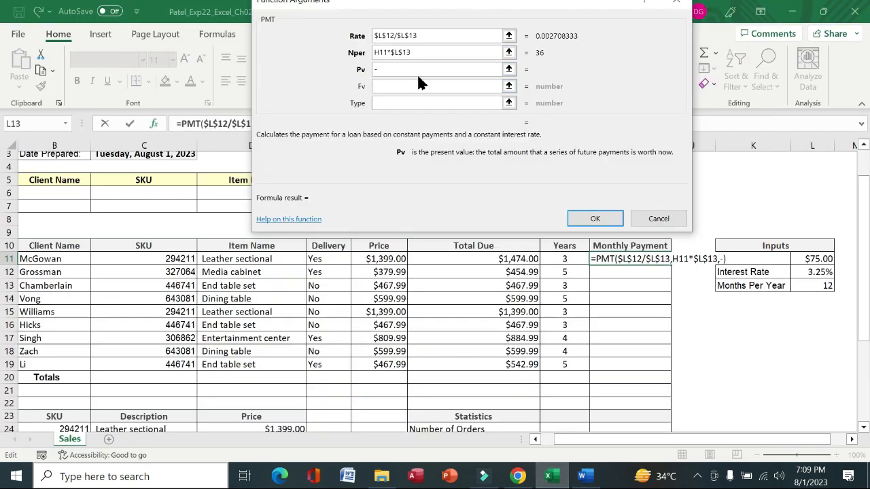
left_click(515, 260)
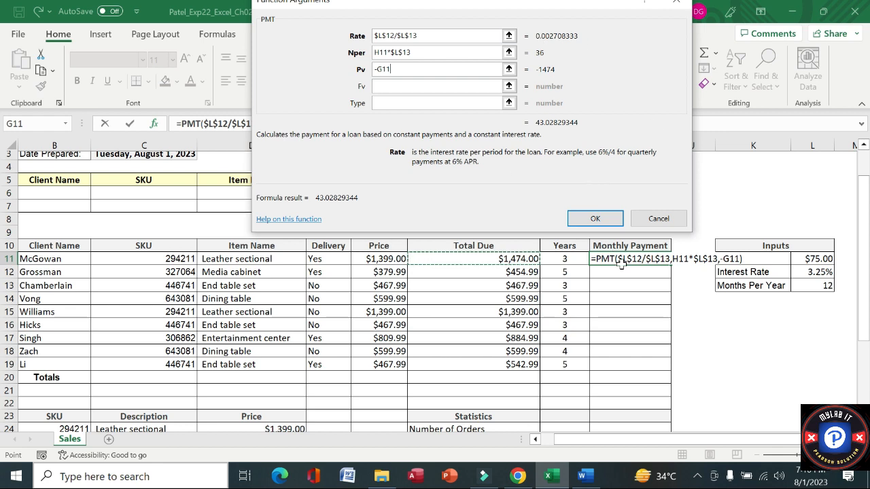
left_click(591, 218)
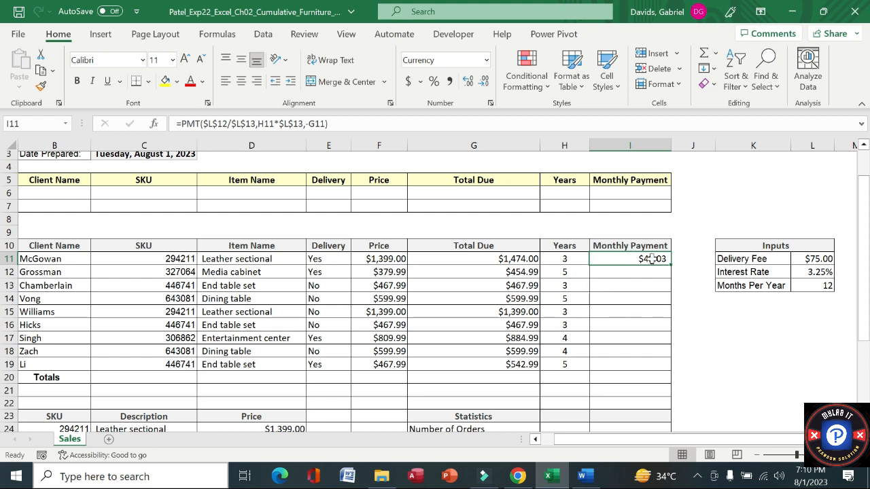
Check the copy requirement in Word step 9 and copy the PMT formula from Excel cell I11 down through I19.
left_click(582, 477)
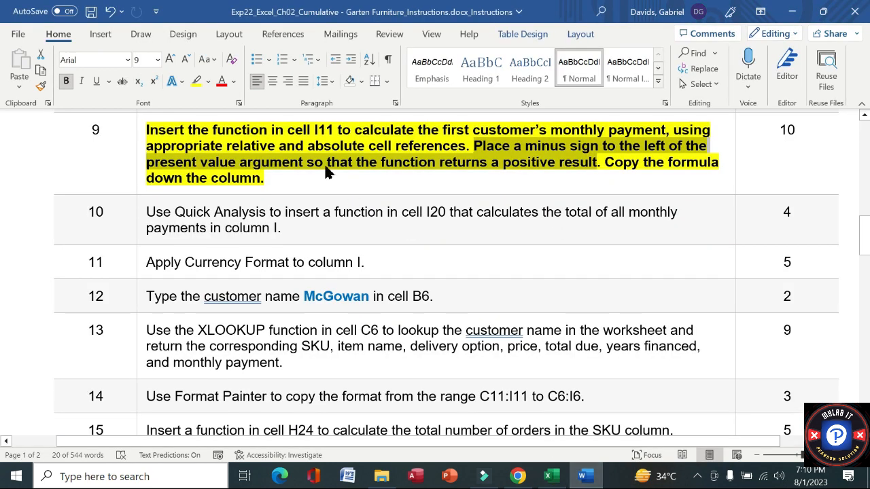
left_click_drag(605, 170, 718, 169)
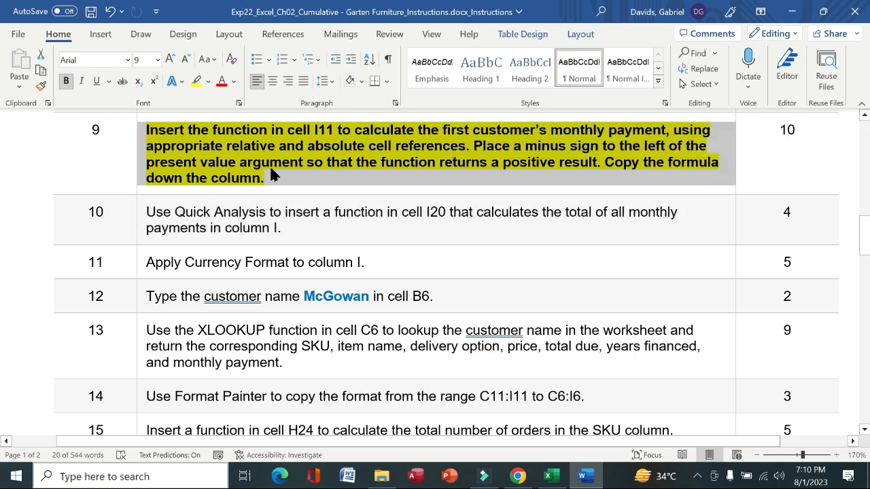
left_click(548, 476)
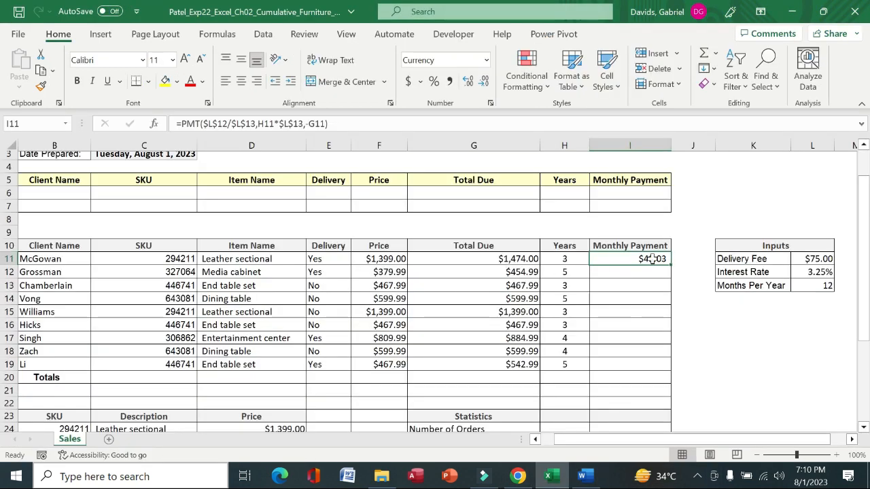
left_click_drag(670, 264, 663, 367)
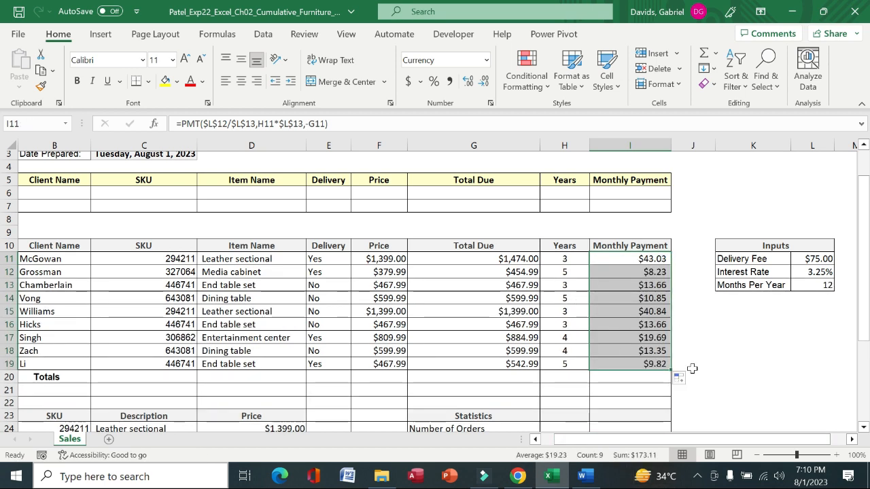
Switch to Word and remove the bold and yellow highlight from the step 9 instruction.
left_click(582, 476)
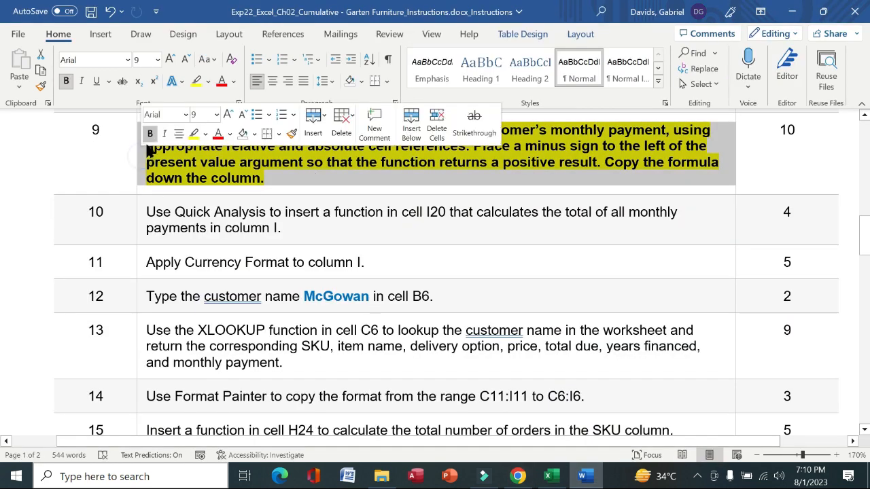
left_click(151, 133)
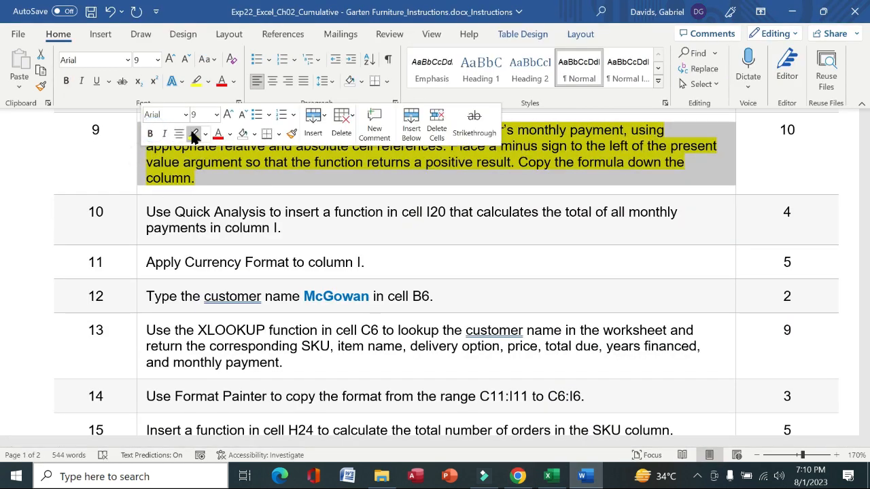
left_click(194, 136)
Make the step 10 instruction in the Word table bold and highlight it in yellow.
left_click_drag(865, 242, 865, 257)
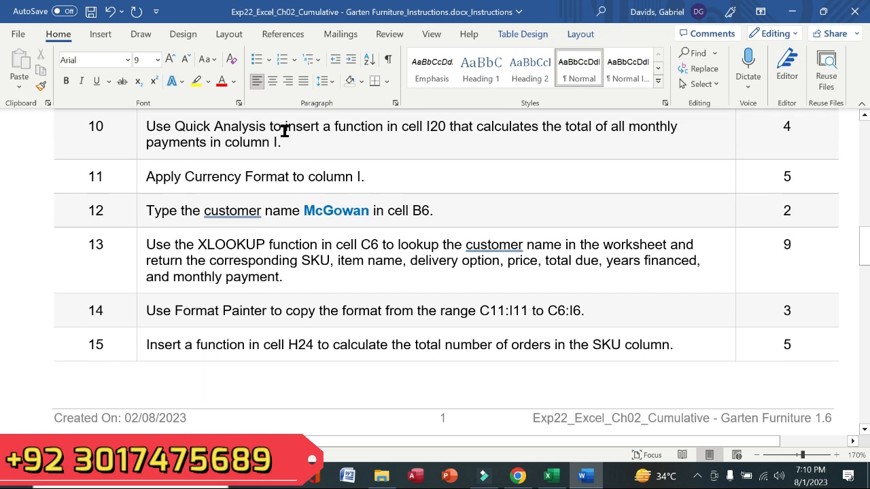
left_click(137, 140)
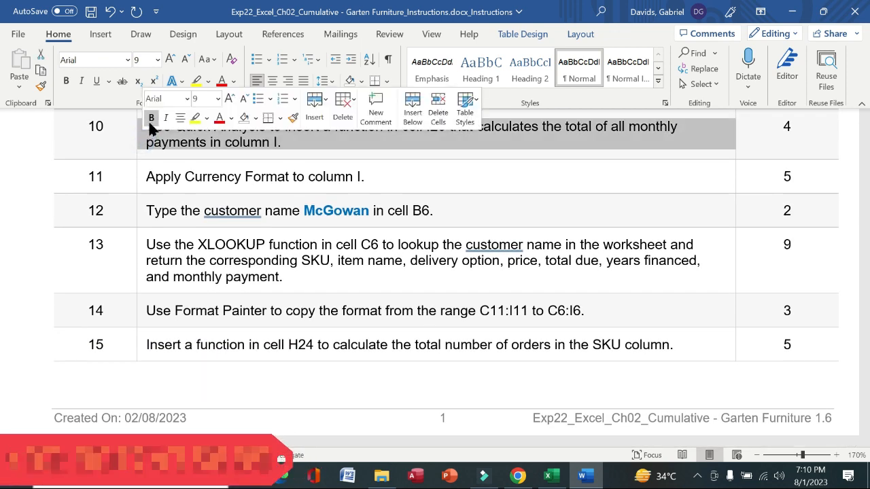
left_click(151, 119)
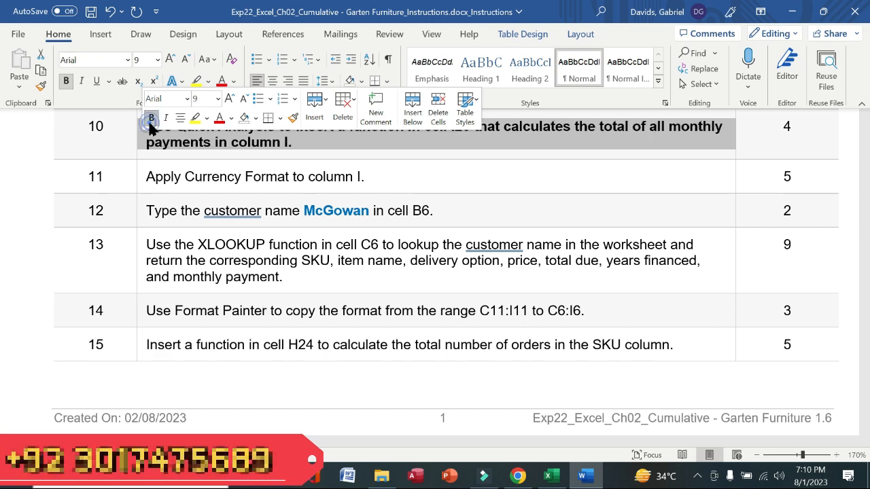
left_click(195, 119)
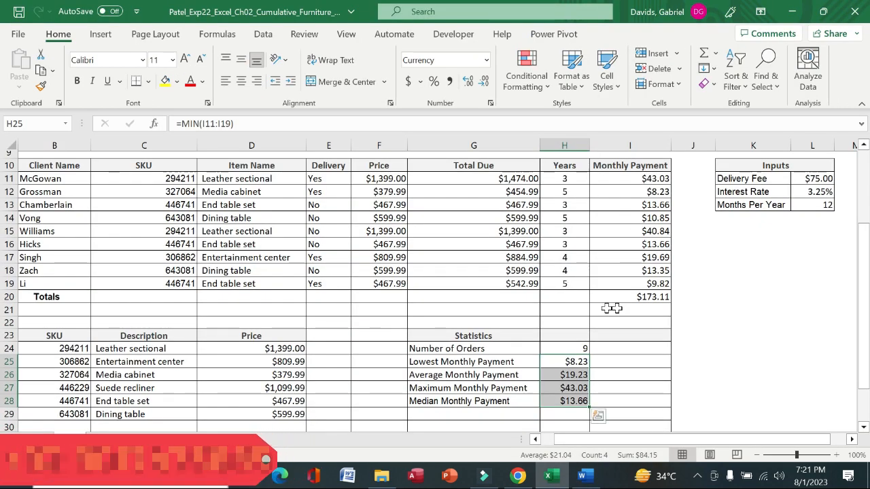
Review the Sales worksheet in Excel from the title to the Statistics section and save the workbook.
left_click(753, 323)
left_click_drag(864, 285, 851, 184)
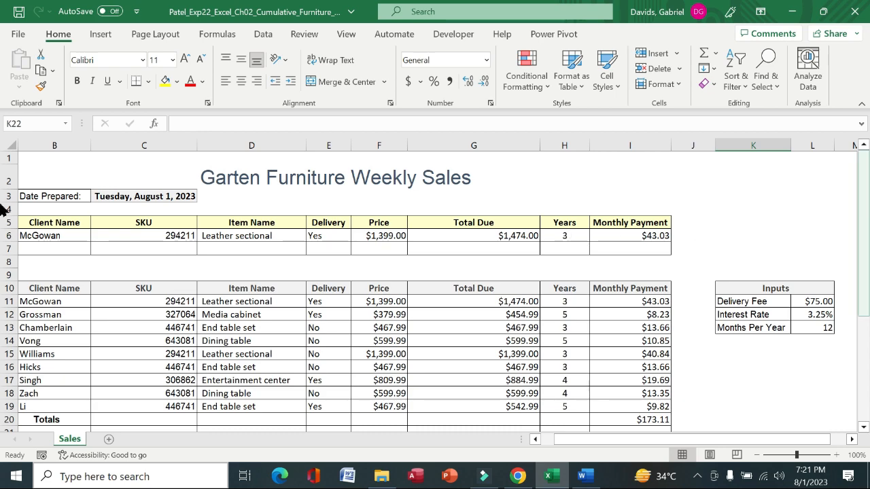
left_click_drag(862, 234, 862, 296)
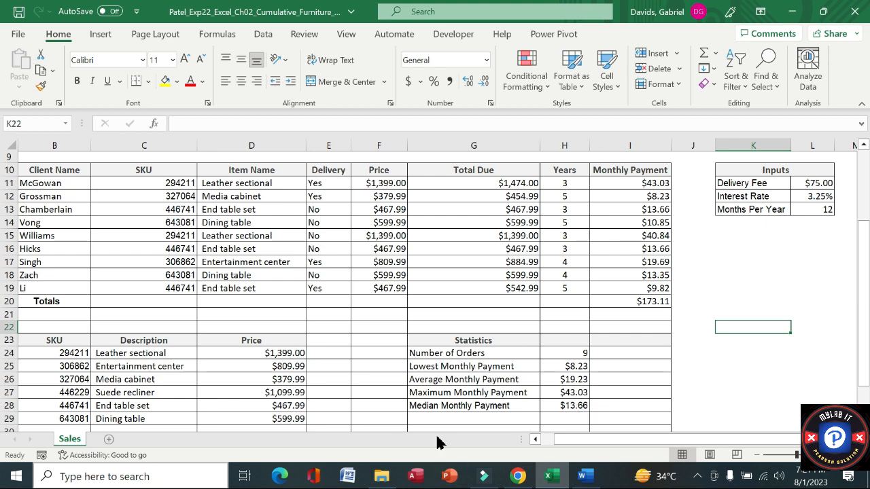
left_click_drag(864, 248, 862, 178)
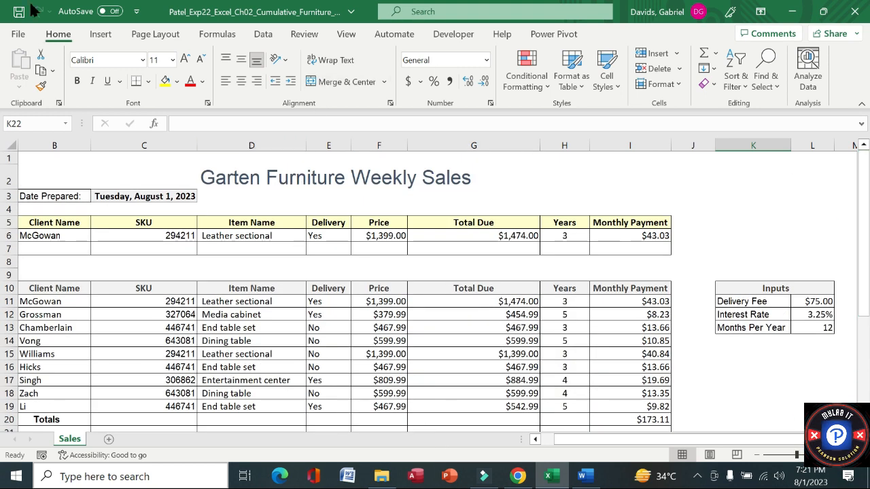
left_click(17, 33)
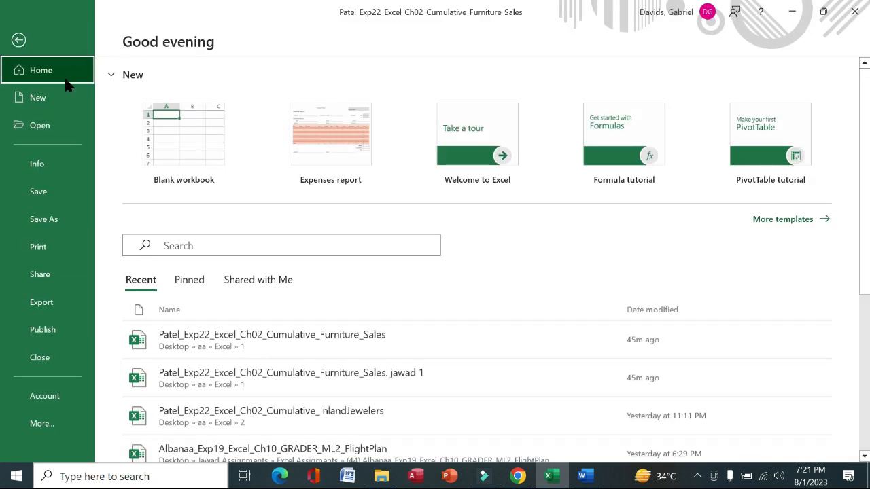
left_click(41, 193)
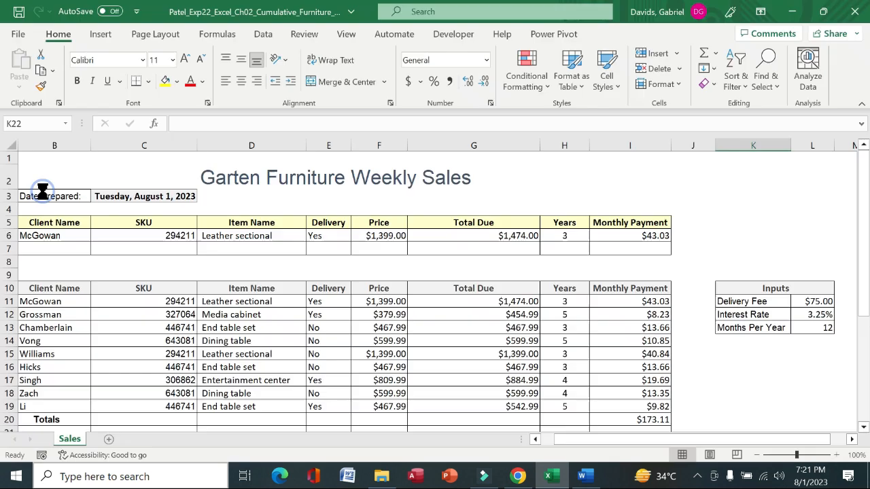